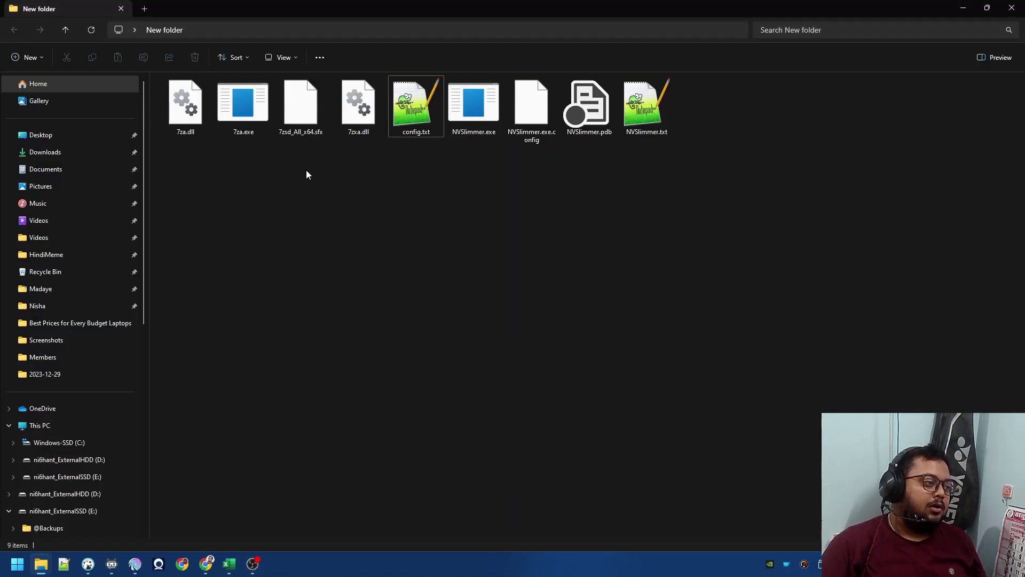
Step: Search the web for nvslimmer and open the guru3D NVSlimmer forum thread
{"action": "left_click", "coordinate": [207, 564]}
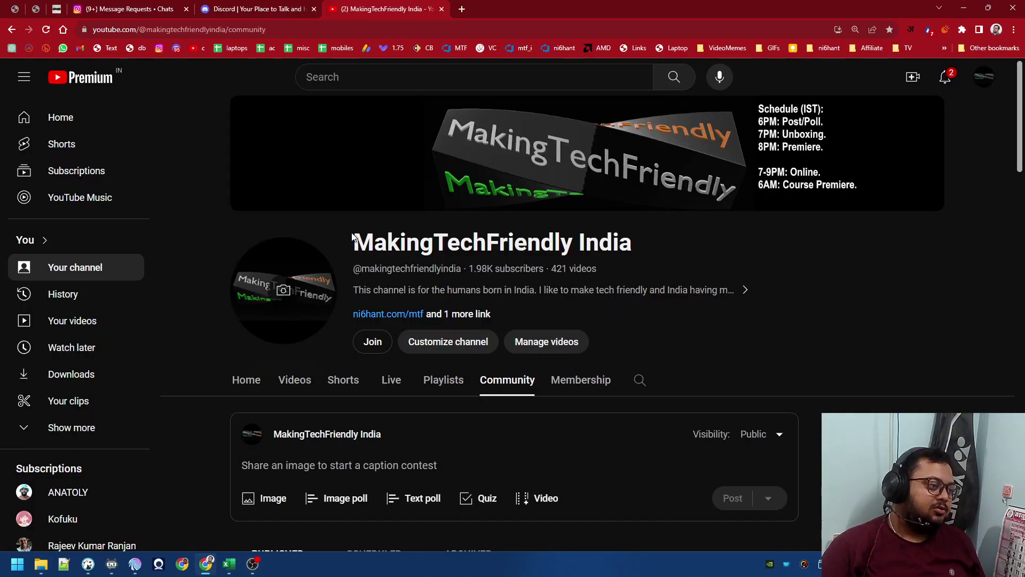
{"action": "left_click", "coordinate": [465, 8]}
{"action": "type", "text": "nvslimmer"}
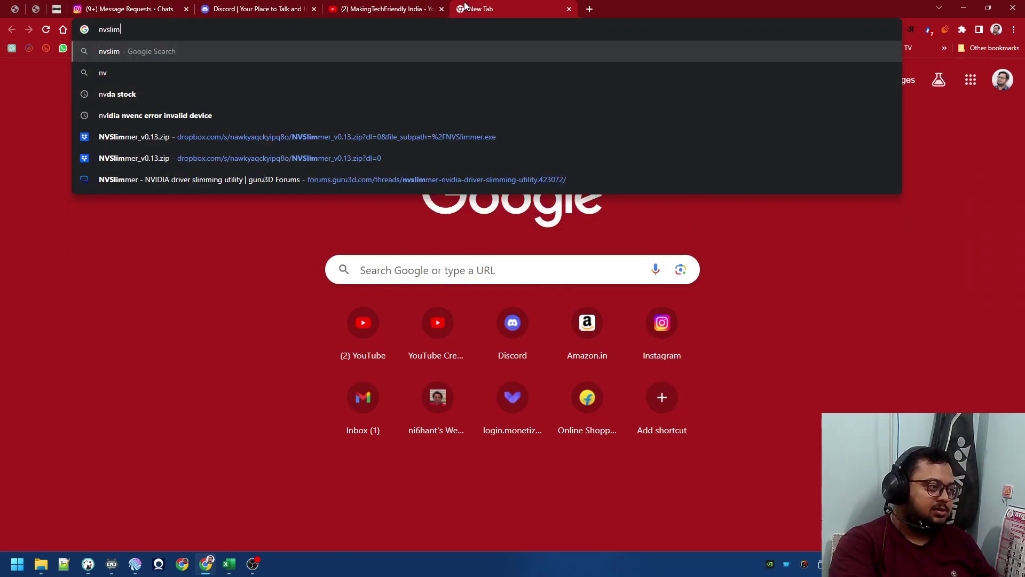
{"action": "key", "text": "Return"}
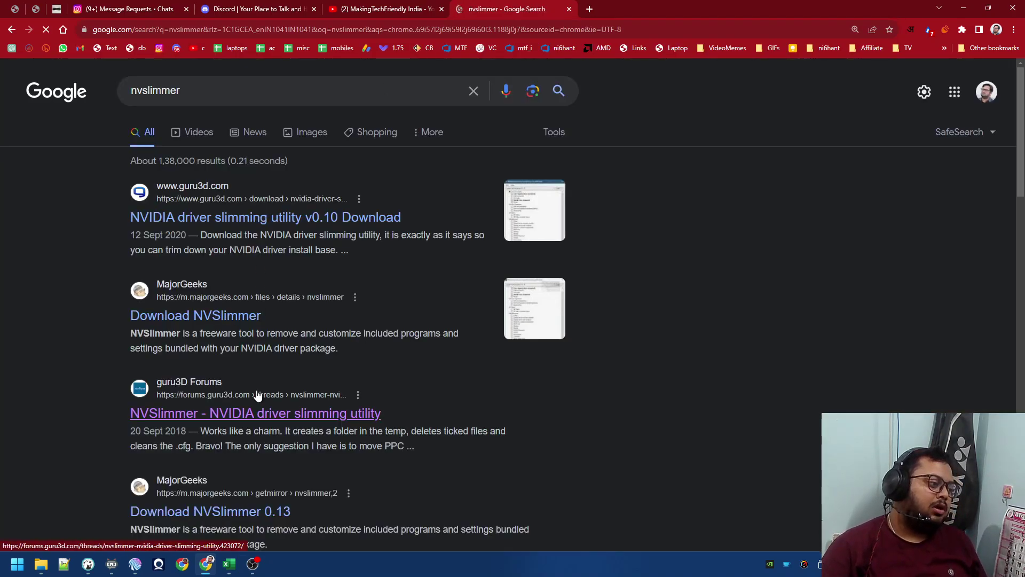
{"action": "left_click", "coordinate": [235, 396]}
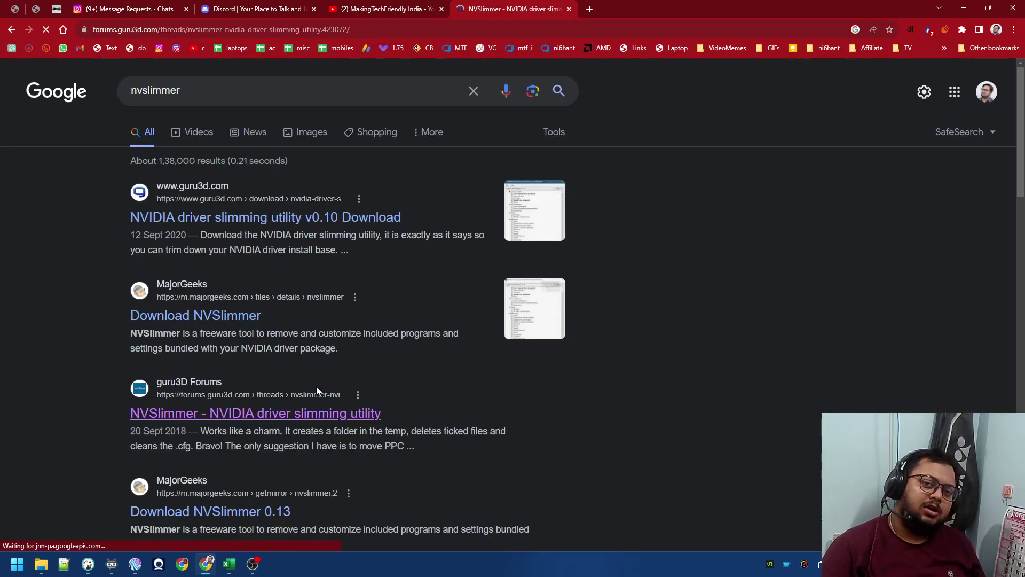
{"action": "scroll", "coordinate": [161, 293], "scroll_direction": "down", "scroll_amount": 1}
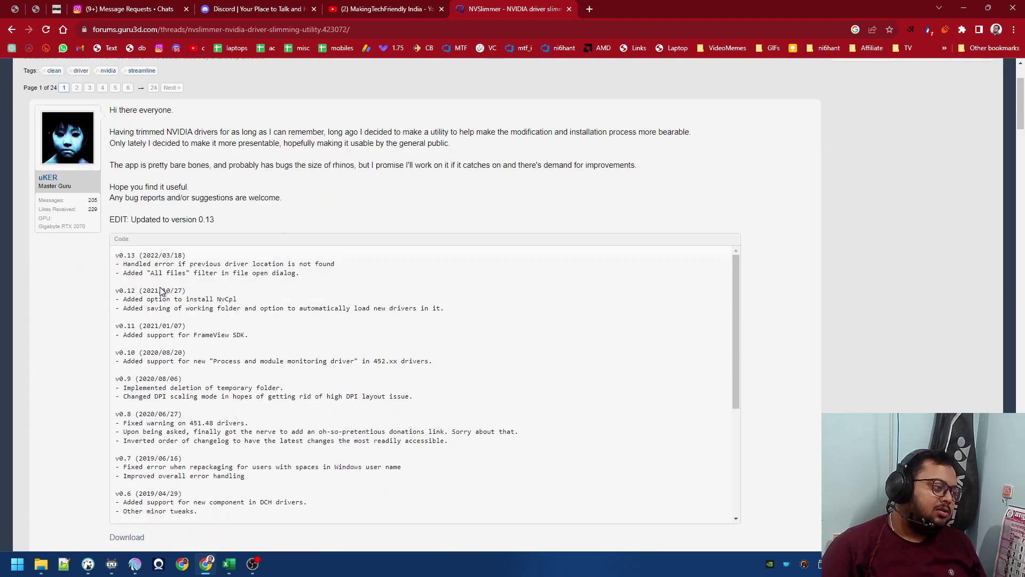
{"action": "scroll", "coordinate": [160, 292], "scroll_direction": "down", "scroll_amount": 2}
{"action": "scroll", "coordinate": [160, 293], "scroll_direction": "down", "scroll_amount": 1}
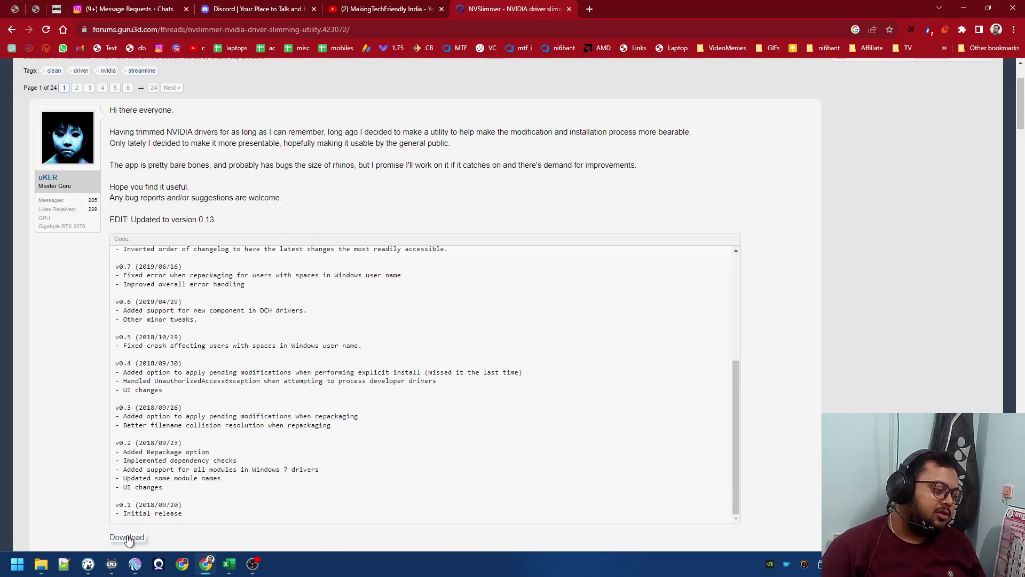
Step: Paste the 546.33 NVIDIA driver installer into the extracted NVSlimmer folder
{"action": "left_click", "coordinate": [147, 522]}
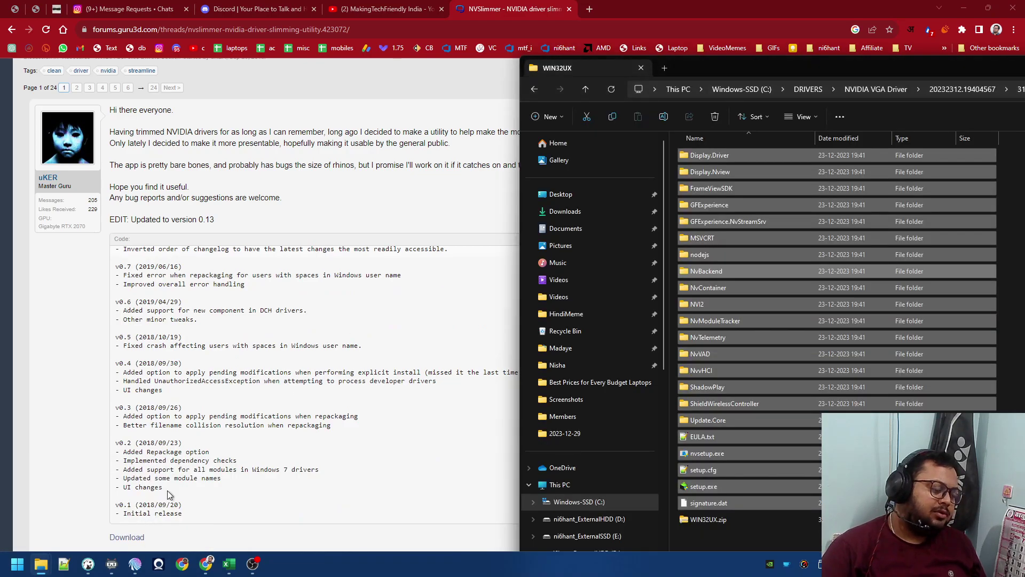
{"action": "mouse_move", "coordinate": [40, 564]}
{"action": "left_click", "coordinate": [35, 508]}
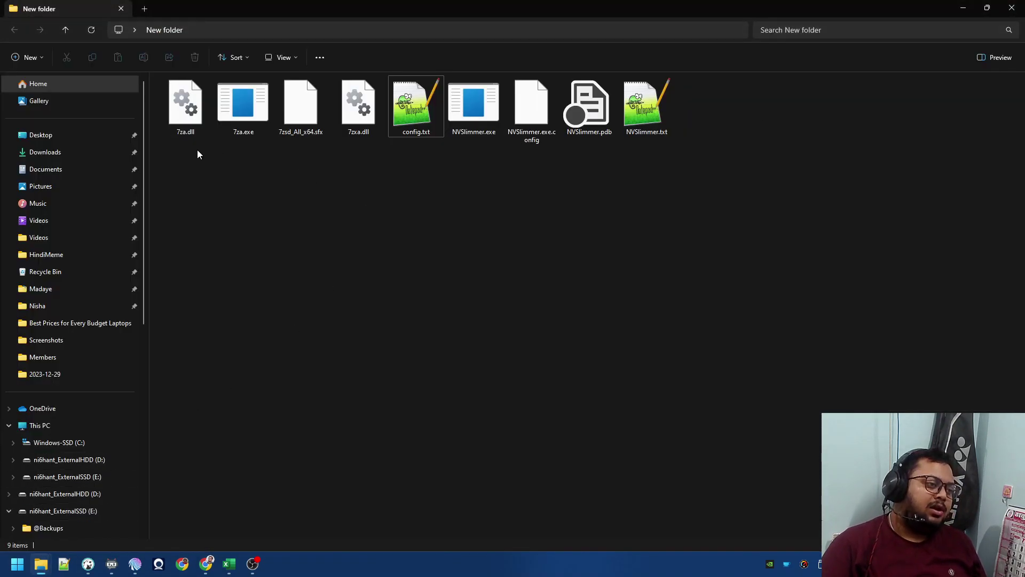
{"action": "left_click_drag", "start_coordinate": [197, 150], "coordinate": [675, 111]}
{"action": "left_click", "coordinate": [574, 258]}
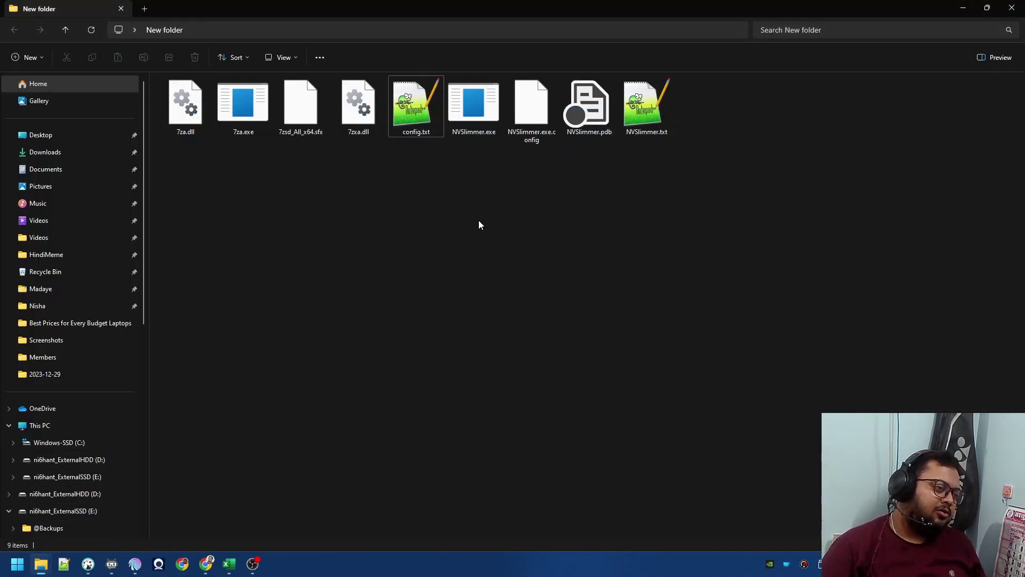
{"action": "key", "text": "ctrl+v"}
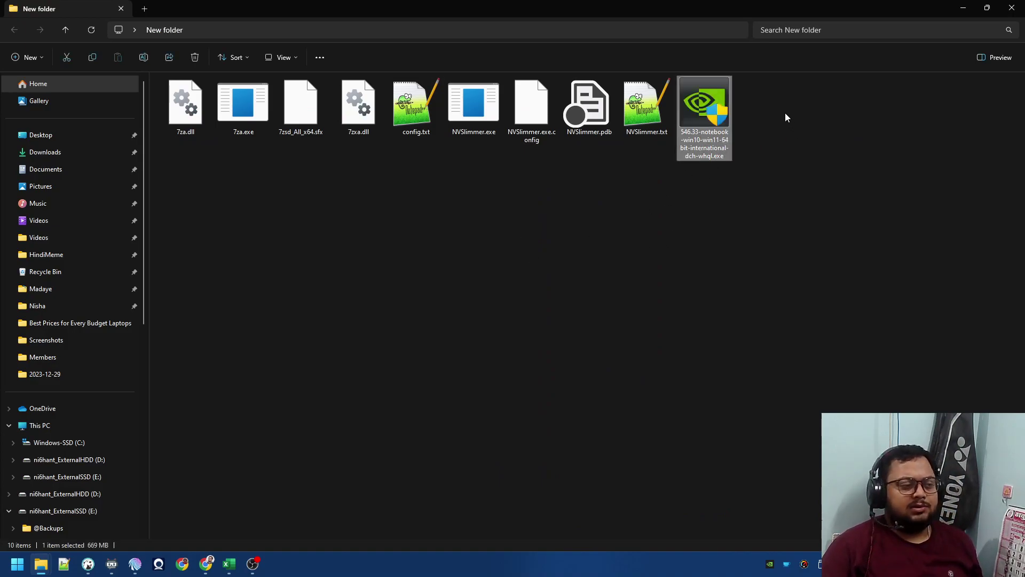
{"action": "double_click", "coordinate": [476, 127]}
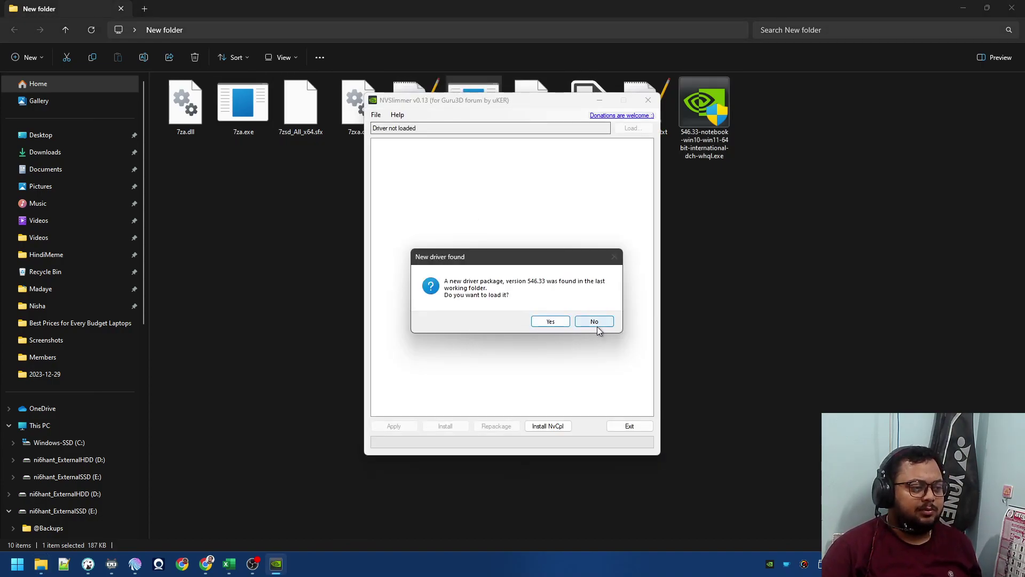
{"action": "left_click", "coordinate": [594, 323]}
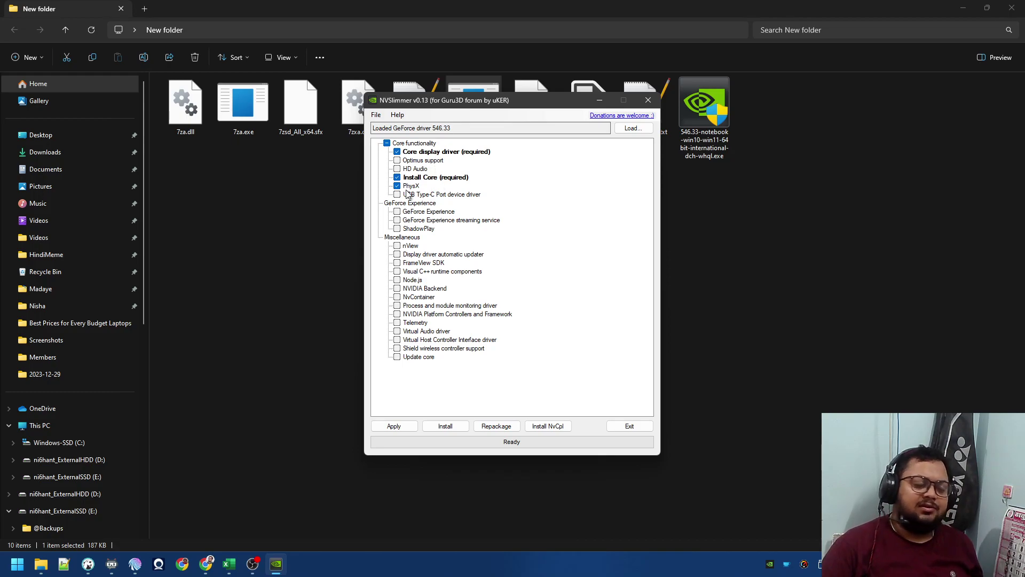
{"action": "left_click", "coordinate": [648, 100]}
Step: Delete the NVIDIA driver installer from the folder and return to the YouTube tab
{"action": "left_click", "coordinate": [702, 199]}
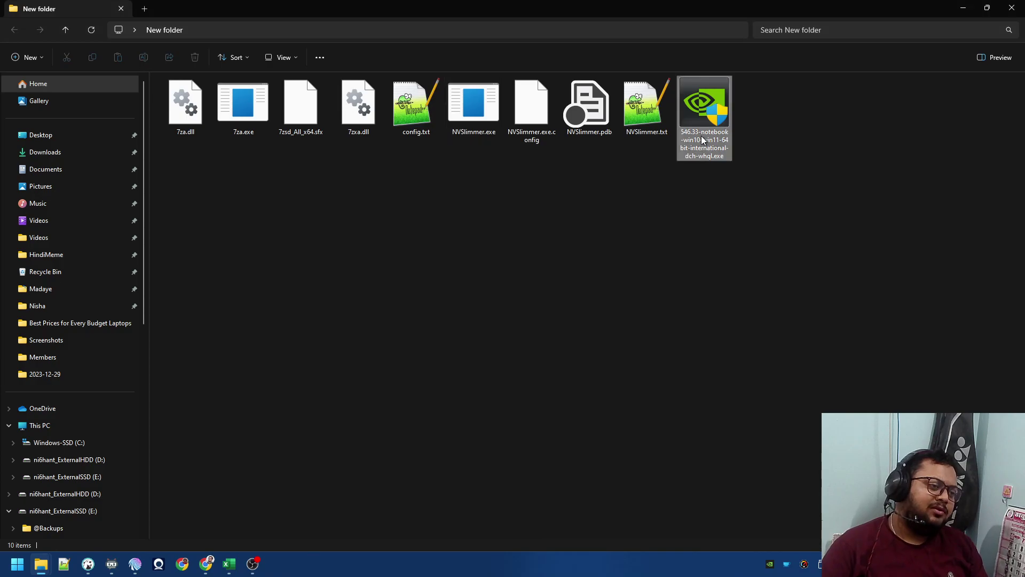
{"action": "key", "text": "Delete"}
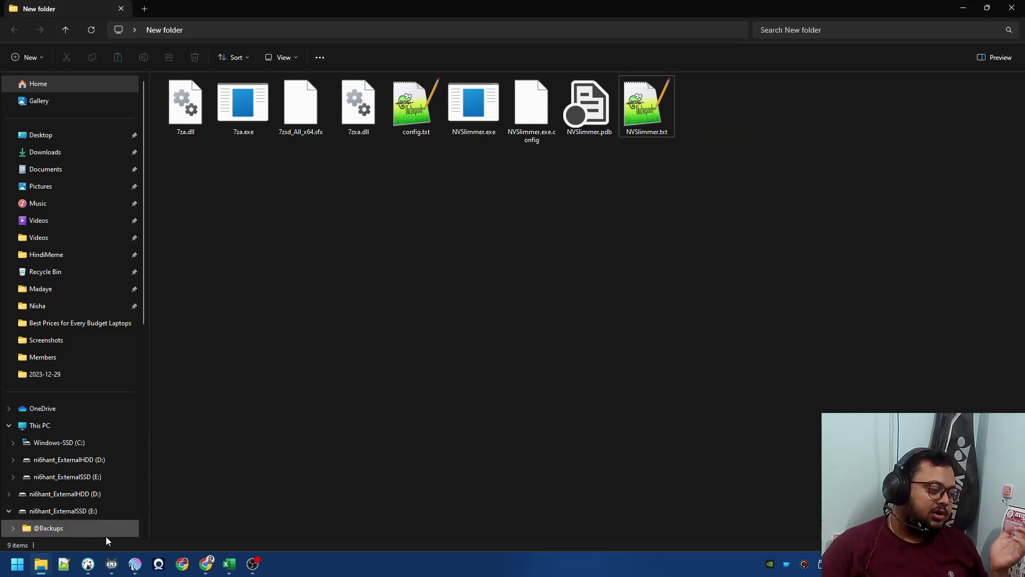
{"action": "left_click", "coordinate": [207, 563]}
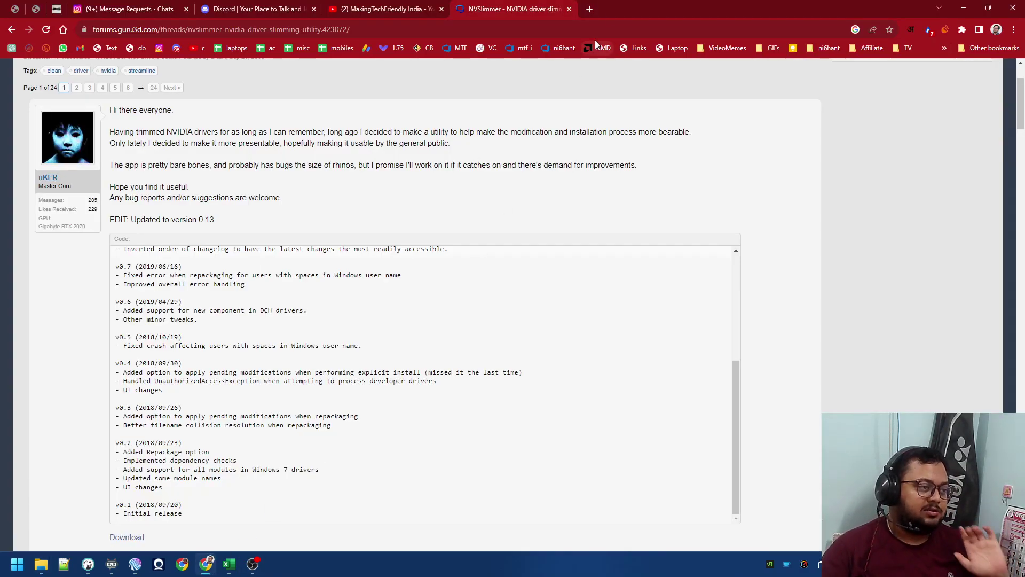
{"action": "left_click", "coordinate": [393, 9]}
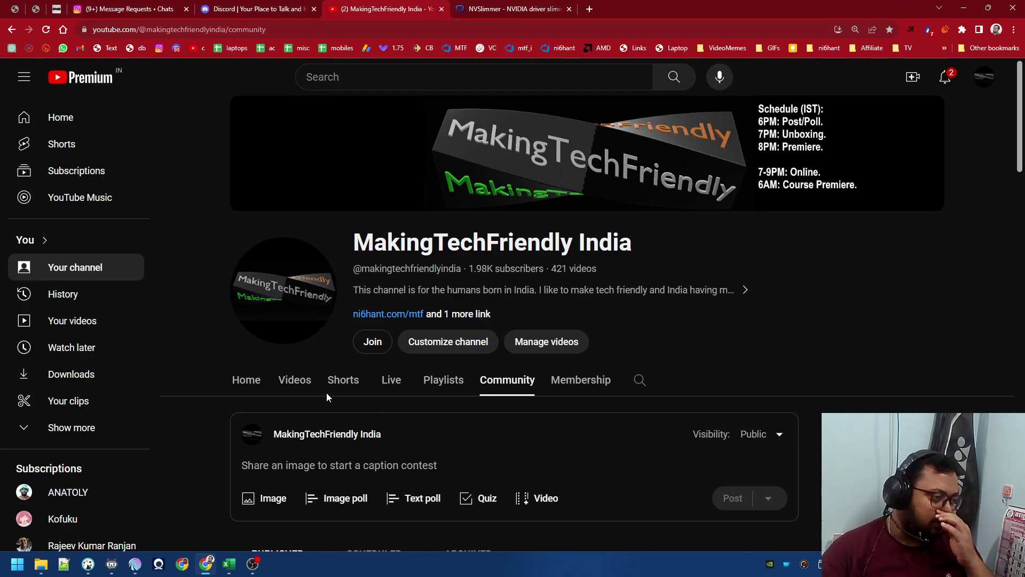
{"action": "scroll", "coordinate": [553, 392], "scroll_direction": "down", "scroll_amount": 1}
{"action": "scroll", "coordinate": [438, 340], "scroll_direction": "up", "scroll_amount": 1}
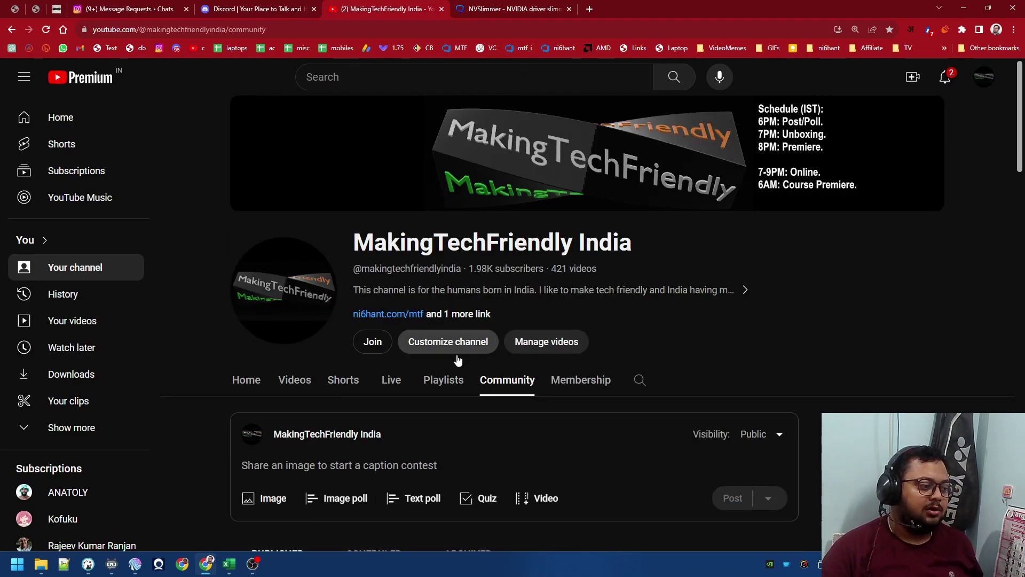
Step: Open MakingTechFriendly's videos and start the 'Go back to OEM Drivers' video
{"action": "left_click", "coordinate": [258, 386]}
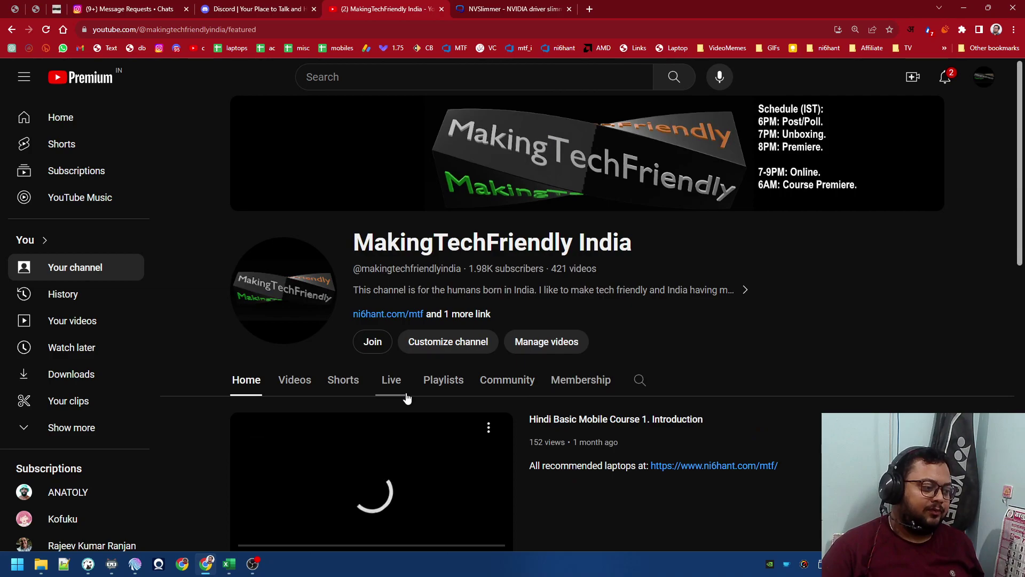
{"action": "scroll", "coordinate": [393, 405], "scroll_direction": "down", "scroll_amount": 2}
{"action": "scroll", "coordinate": [392, 400], "scroll_direction": "down", "scroll_amount": 2}
{"action": "scroll", "coordinate": [383, 355], "scroll_direction": "down", "scroll_amount": 2}
{"action": "scroll", "coordinate": [382, 358], "scroll_direction": "down", "scroll_amount": 3}
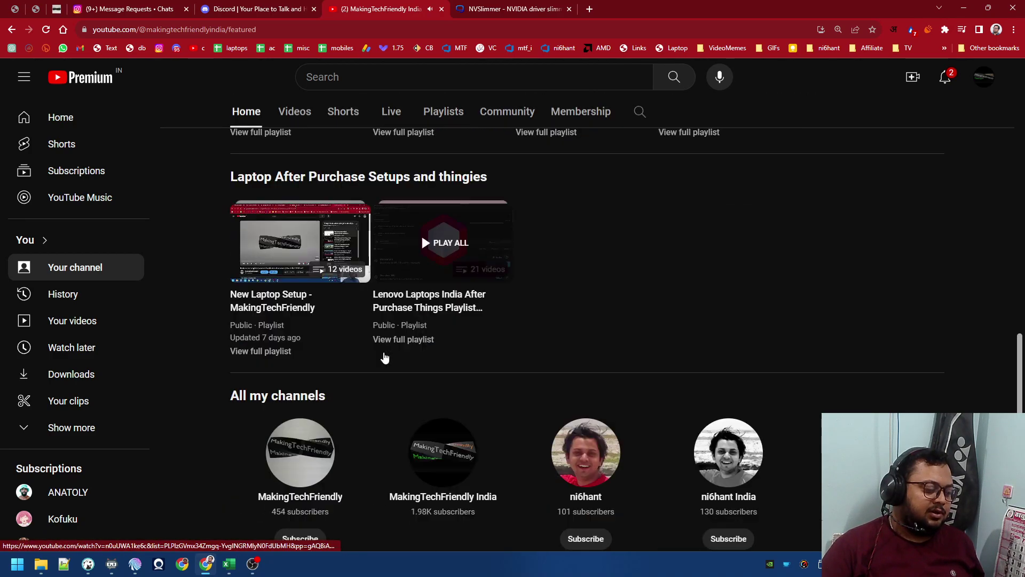
{"action": "scroll", "coordinate": [373, 369], "scroll_direction": "down", "scroll_amount": 1}
{"action": "left_click", "coordinate": [309, 428]}
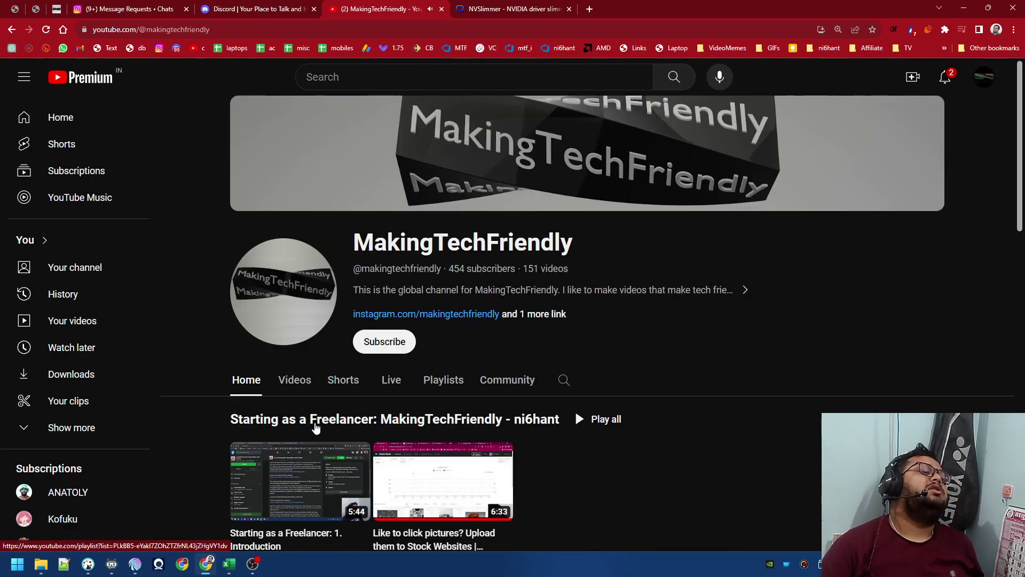
{"action": "scroll", "coordinate": [320, 240], "scroll_direction": "down", "scroll_amount": 2}
{"action": "scroll", "coordinate": [304, 209], "scroll_direction": "down", "scroll_amount": 1}
{"action": "left_click", "coordinate": [291, 168]}
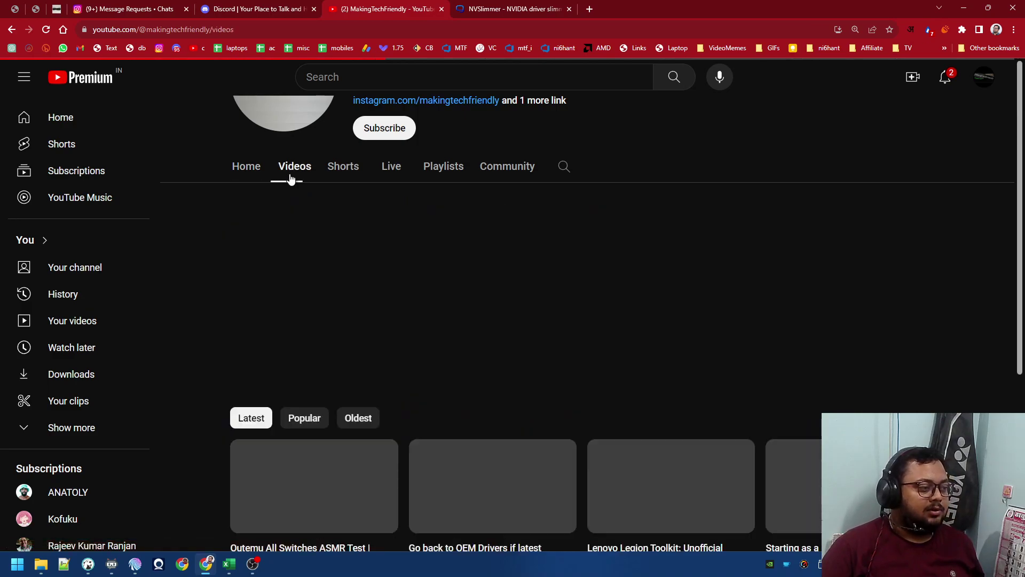
{"action": "scroll", "coordinate": [491, 372], "scroll_direction": "down", "scroll_amount": 2}
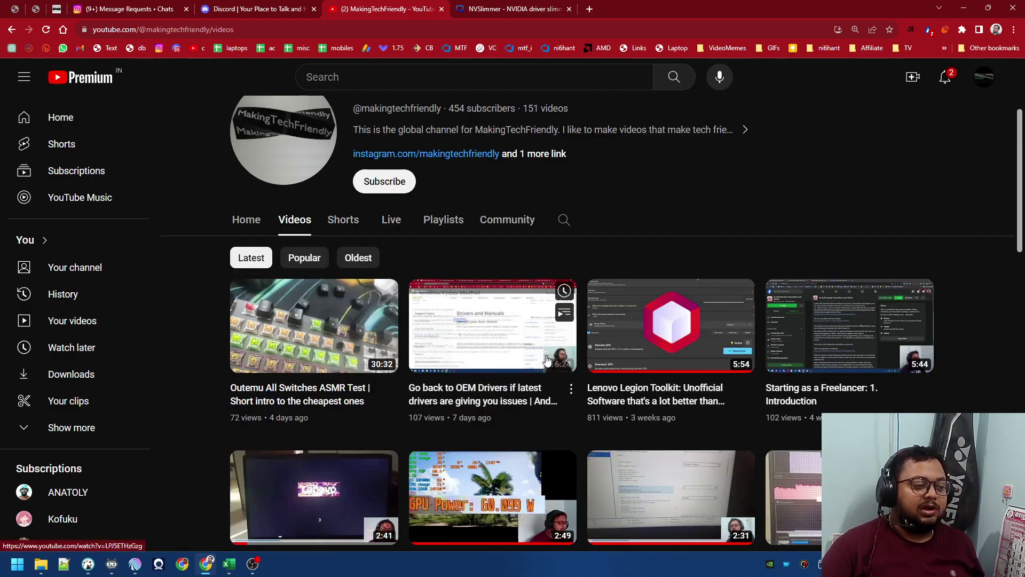
{"action": "left_click", "coordinate": [491, 372]}
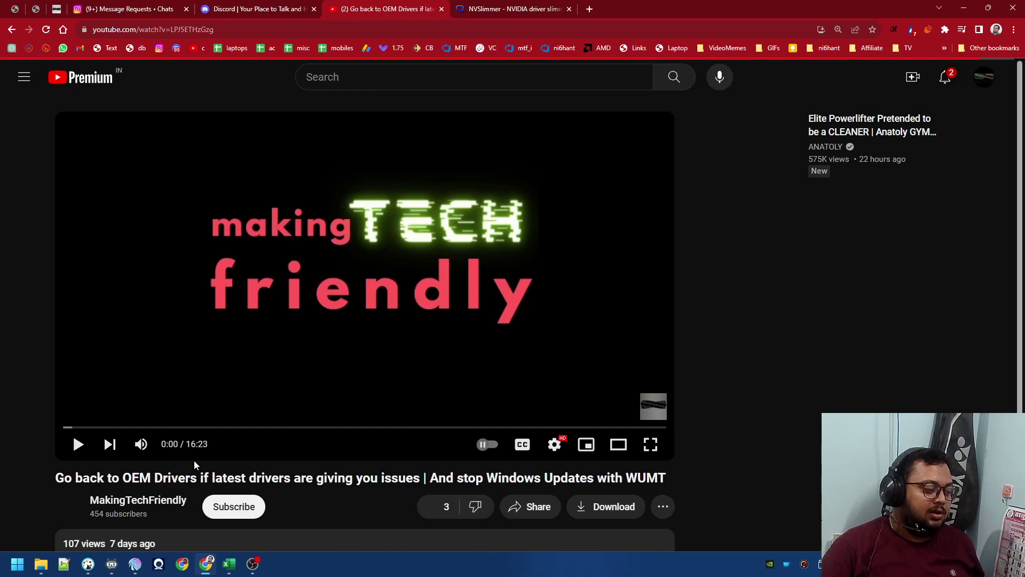
Step: Navigate from WIN32UX to the 20232312.19404567 folder, peeking into 31.0.15.3197 on the way
{"action": "left_click", "coordinate": [155, 513]}
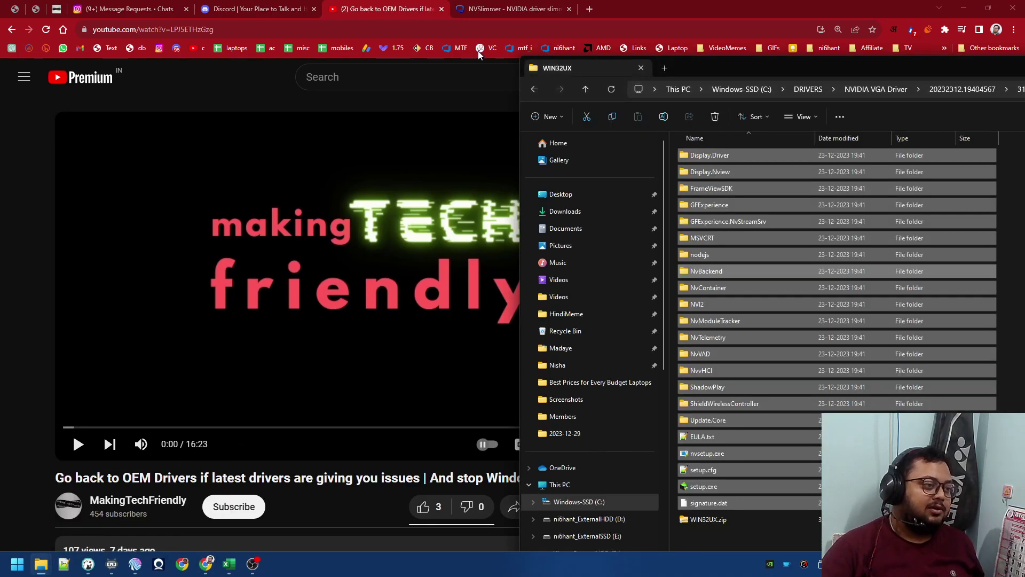
{"action": "double_click", "coordinate": [860, 74]}
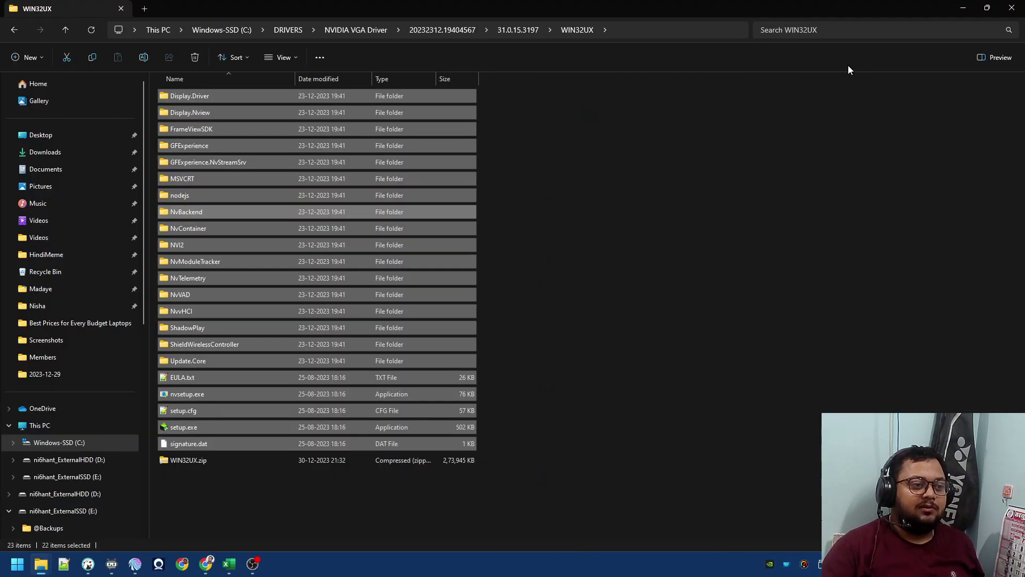
{"action": "left_click", "coordinate": [347, 31]}
{"action": "double_click", "coordinate": [258, 97]}
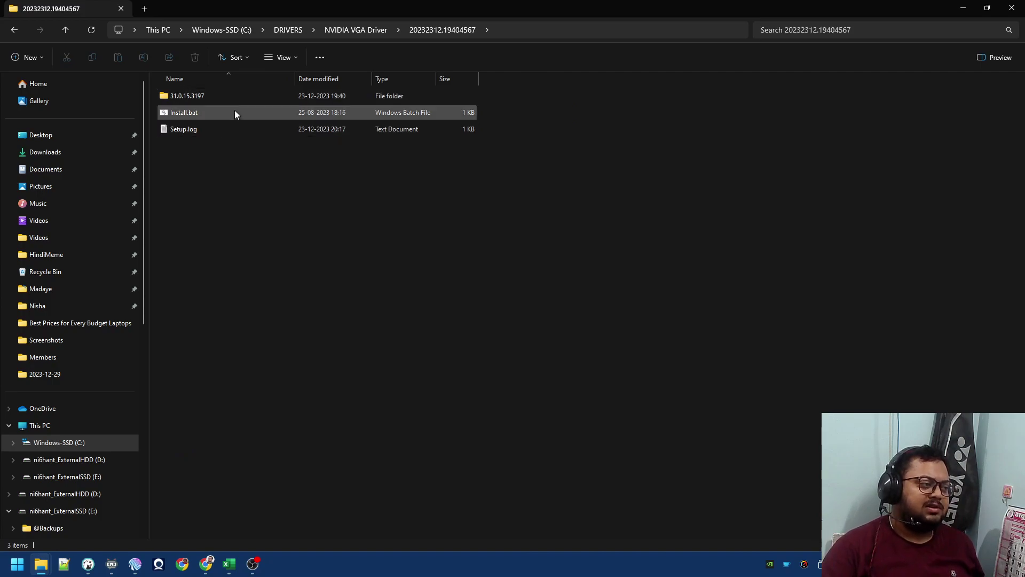
{"action": "double_click", "coordinate": [292, 96]}
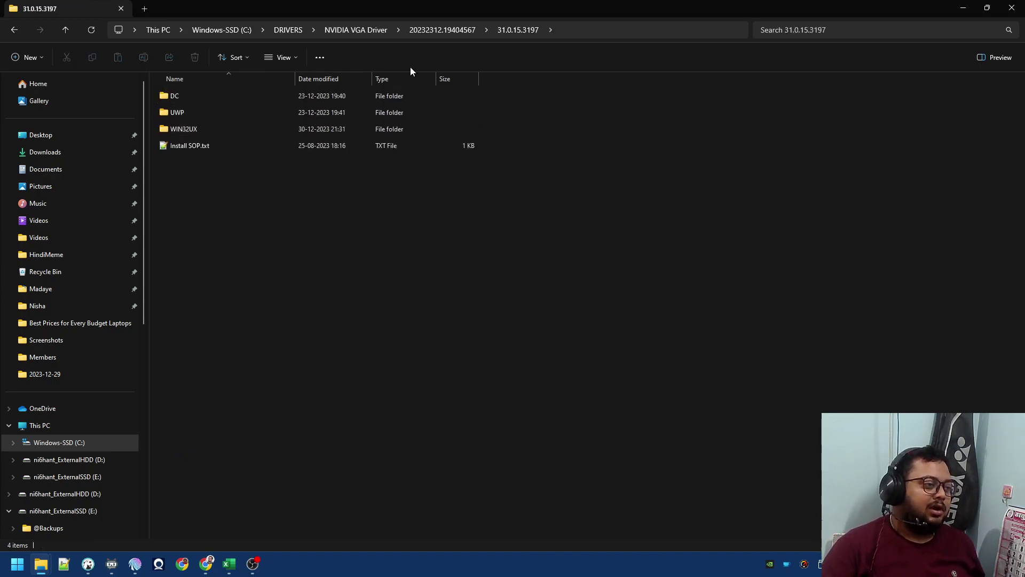
{"action": "left_click", "coordinate": [442, 29]}
Step: Edit Install.bat in Notepad, highlight the WIN32UX nvsetup.exe path, then close it
{"action": "left_click", "coordinate": [254, 113]}
{"action": "right_click", "coordinate": [253, 113]}
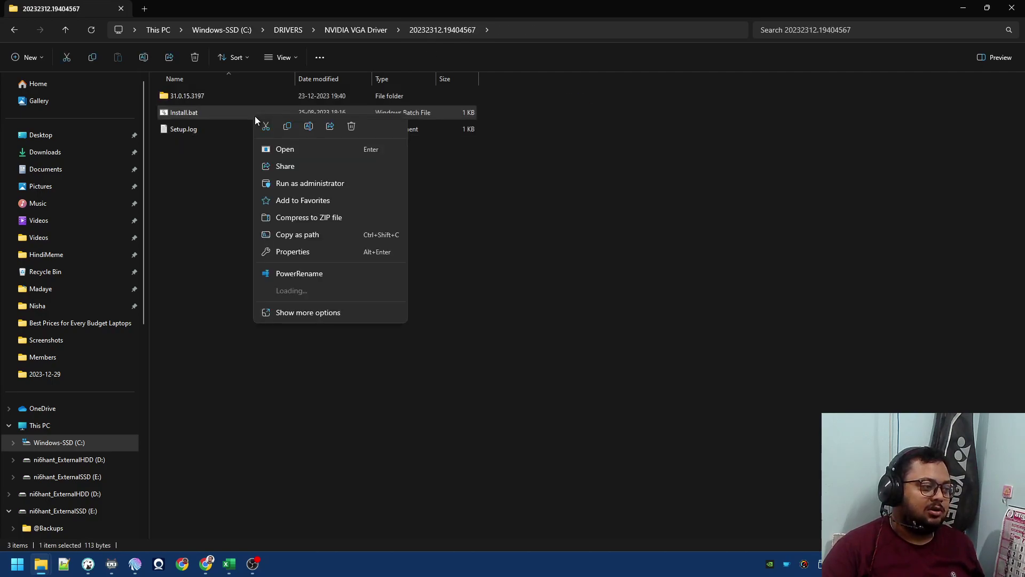
{"action": "left_click", "coordinate": [323, 313]}
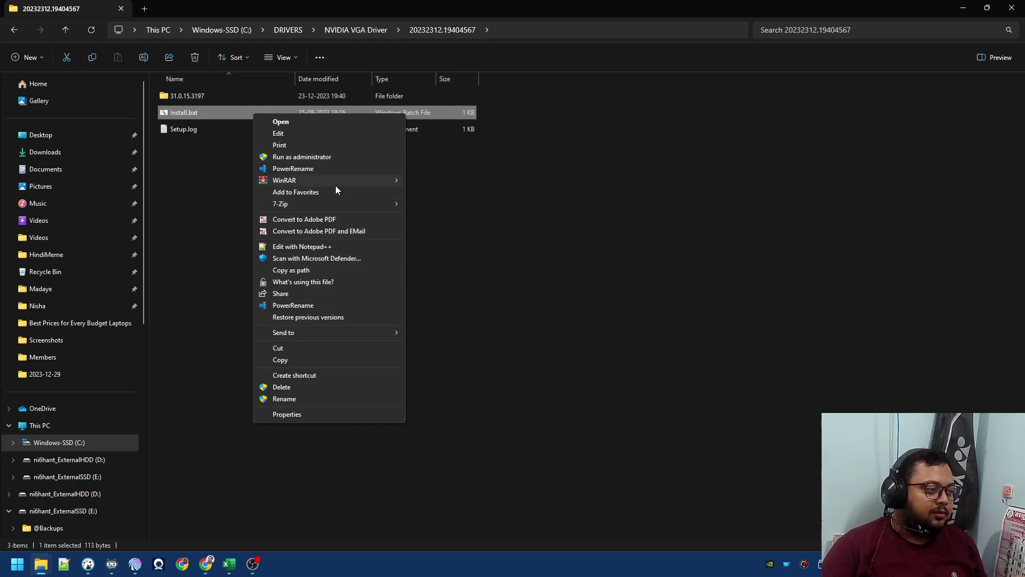
{"action": "left_click", "coordinate": [334, 146]}
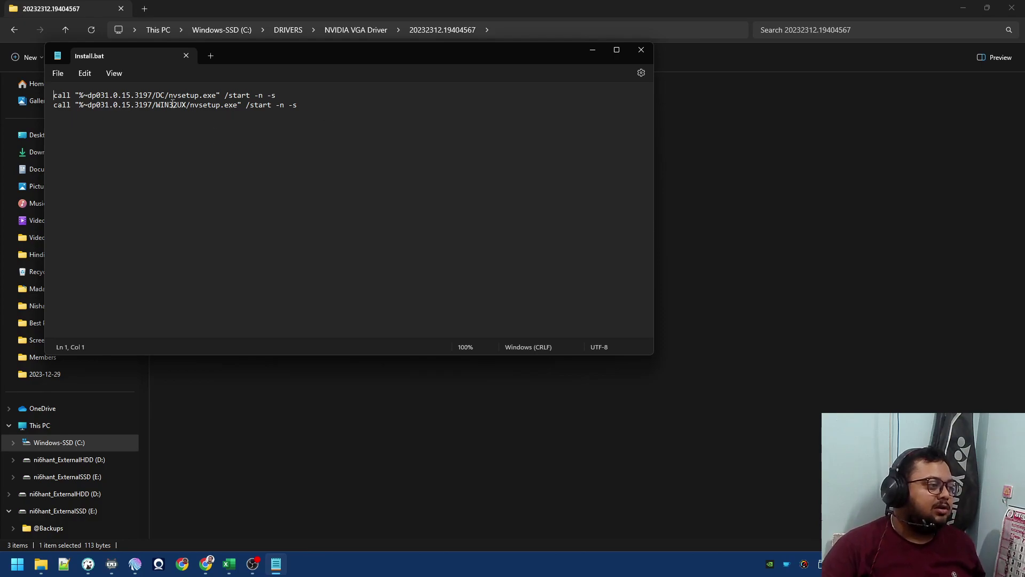
{"action": "left_click_drag", "start_coordinate": [152, 105], "coordinate": [234, 102]}
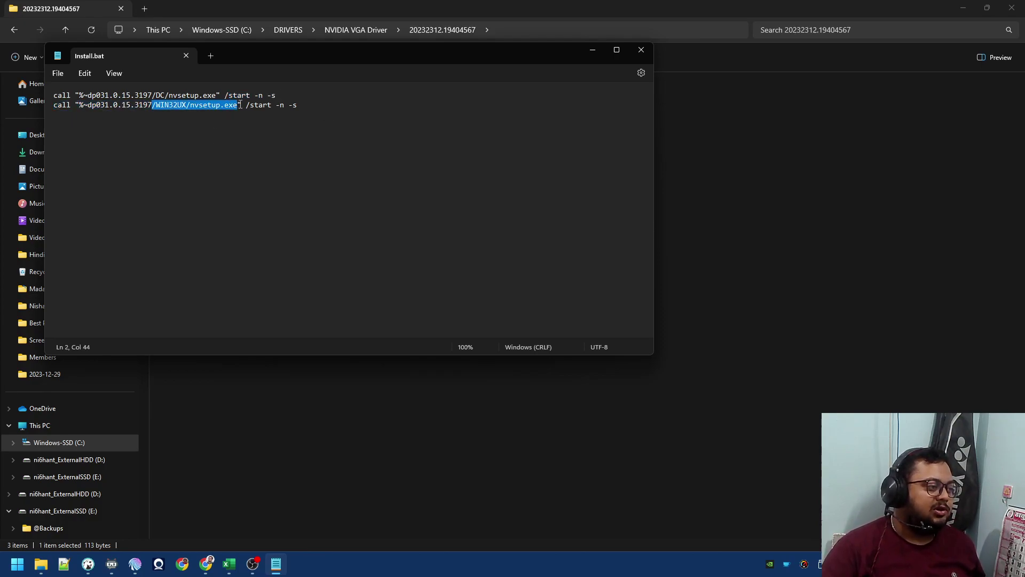
{"action": "left_click", "coordinate": [641, 49]}
Step: Browse down through 31.0.15.3197 into the WIN32UX folder and select WIN32UX.zip
{"action": "left_click", "coordinate": [366, 35]}
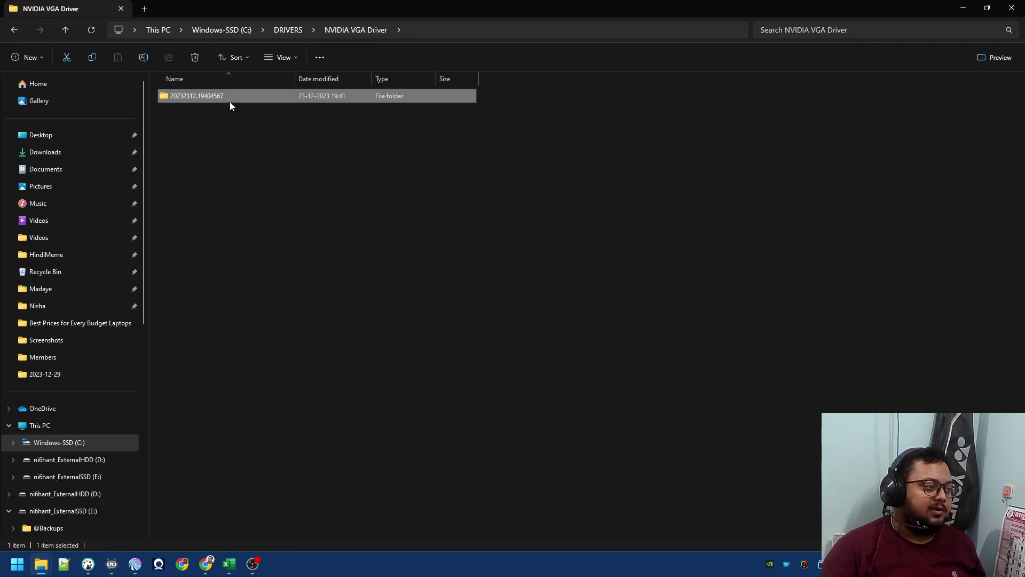
{"action": "double_click", "coordinate": [230, 102]}
{"action": "double_click", "coordinate": [234, 91]}
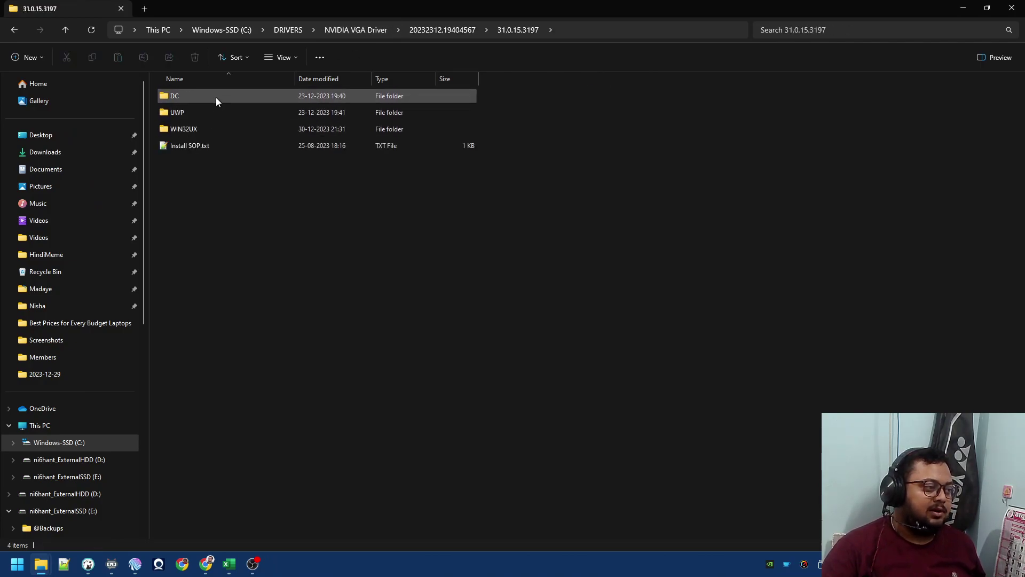
{"action": "double_click", "coordinate": [216, 96]}
{"action": "key", "text": "alt+Left"}
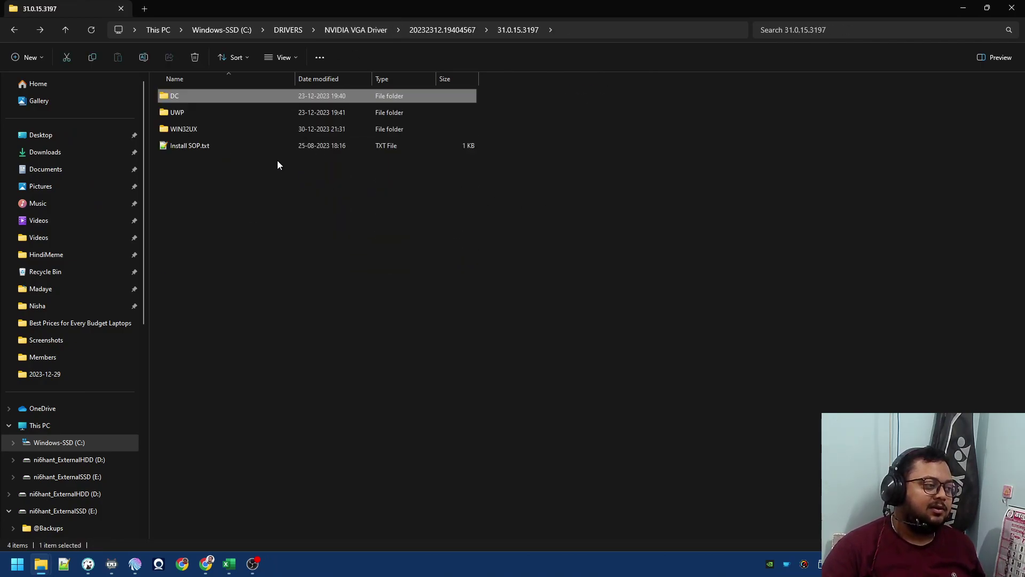
{"action": "double_click", "coordinate": [256, 128]}
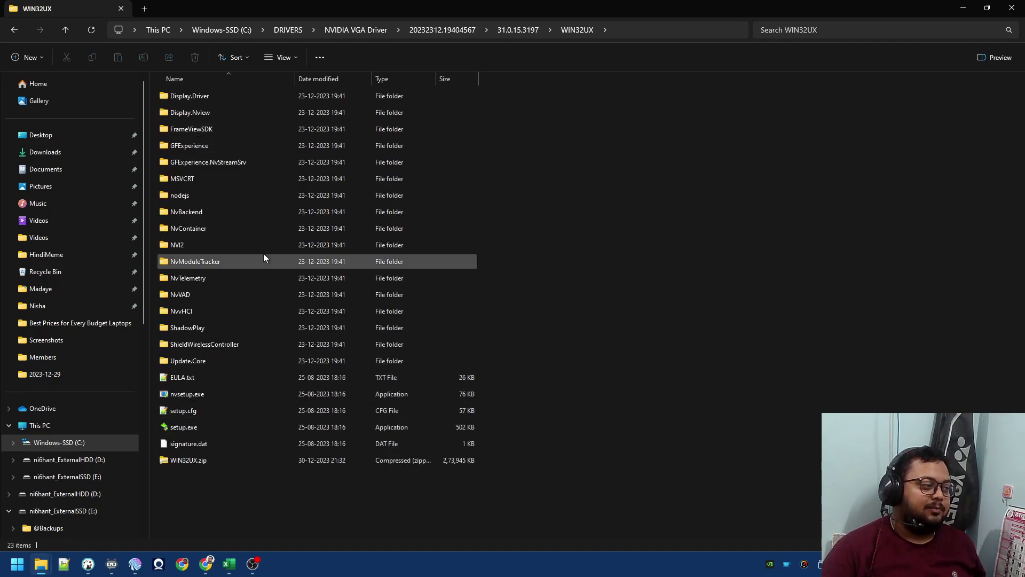
{"action": "left_click", "coordinate": [401, 461]}
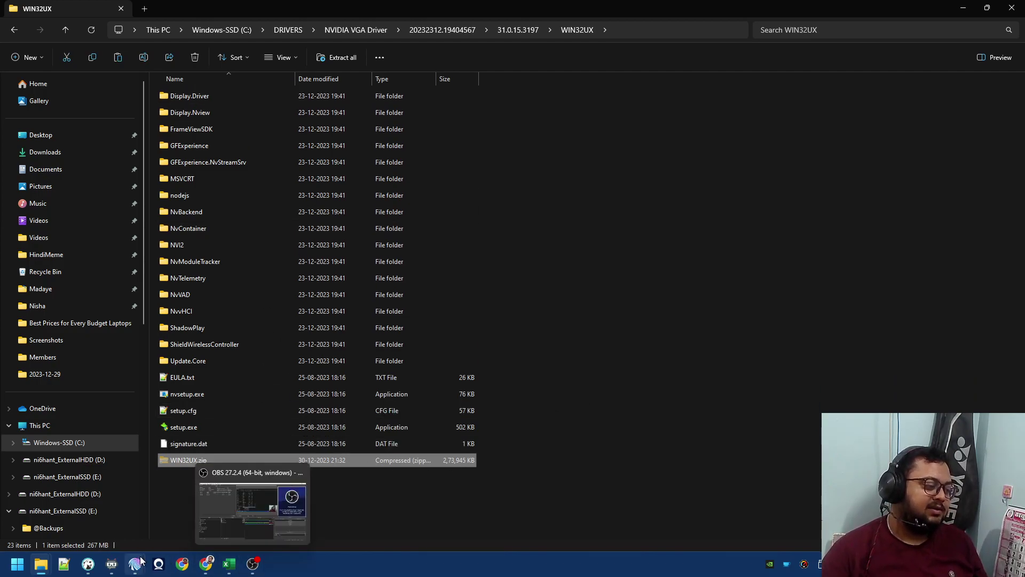
{"action": "mouse_move", "coordinate": [135, 564]}
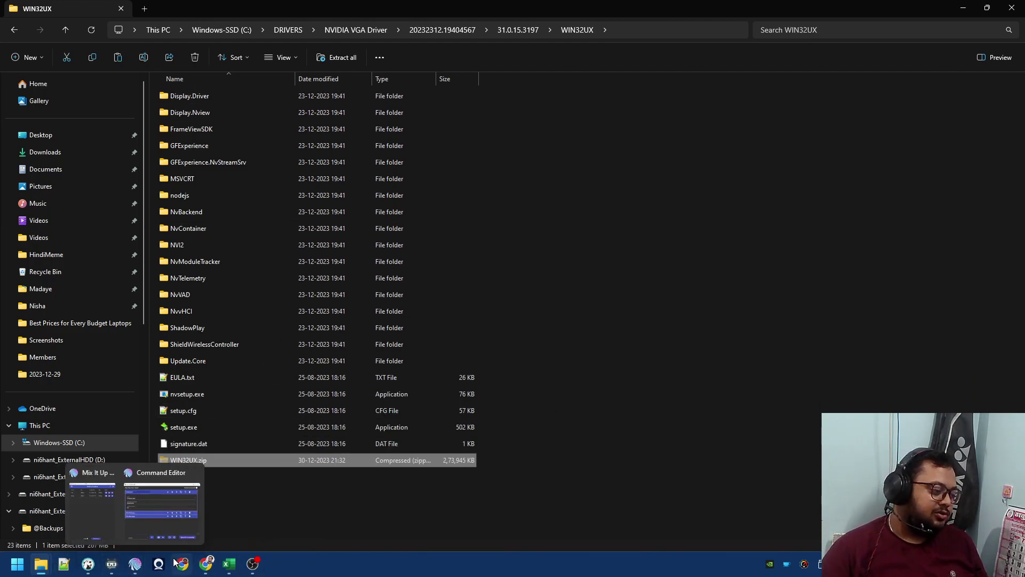
Step: Launch NVSlimmer and browse its load dialog to C:\DRIVERS\NVIDIA VGA Driver
{"action": "left_click", "coordinate": [81, 505]}
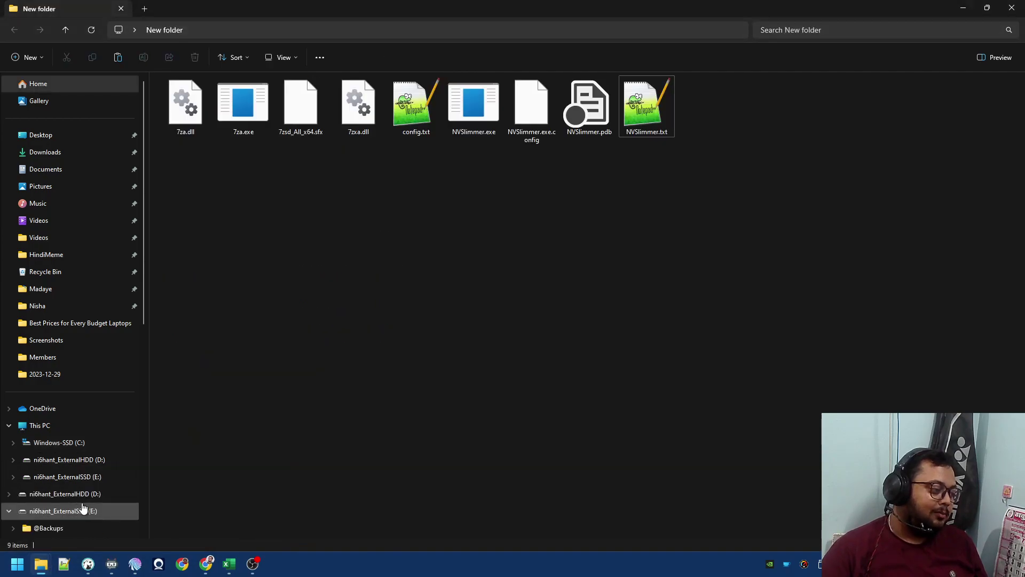
{"action": "double_click", "coordinate": [468, 116]}
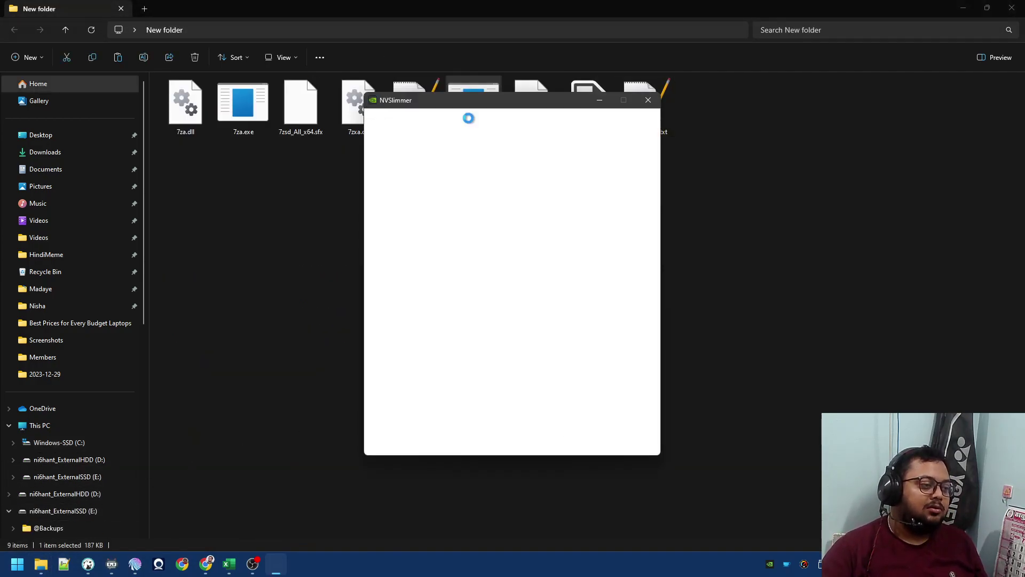
{"action": "scroll", "coordinate": [394, 257], "scroll_direction": "down", "scroll_amount": 5}
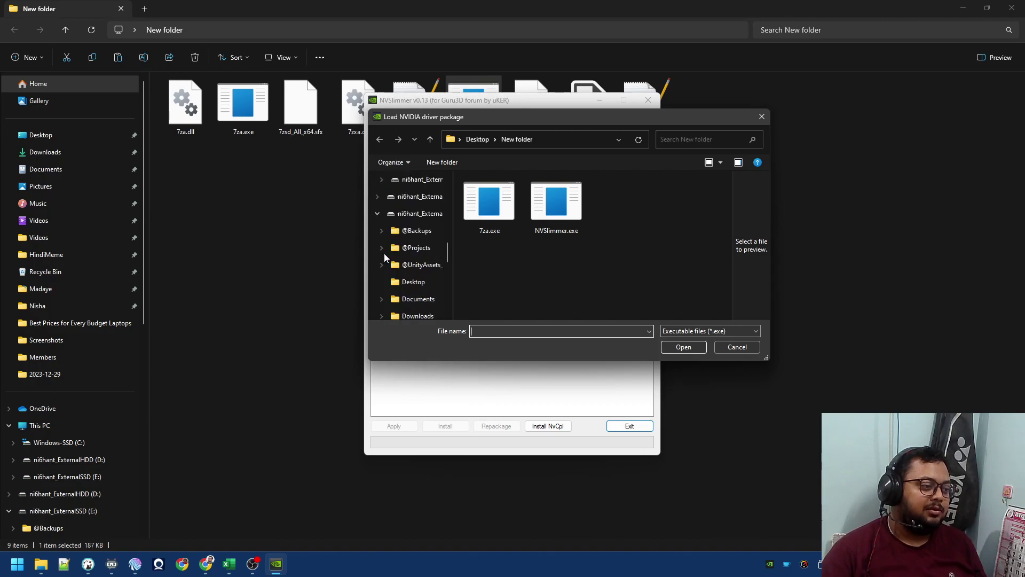
{"action": "scroll", "coordinate": [428, 225], "scroll_direction": "up", "scroll_amount": 2}
{"action": "left_click", "coordinate": [408, 248]}
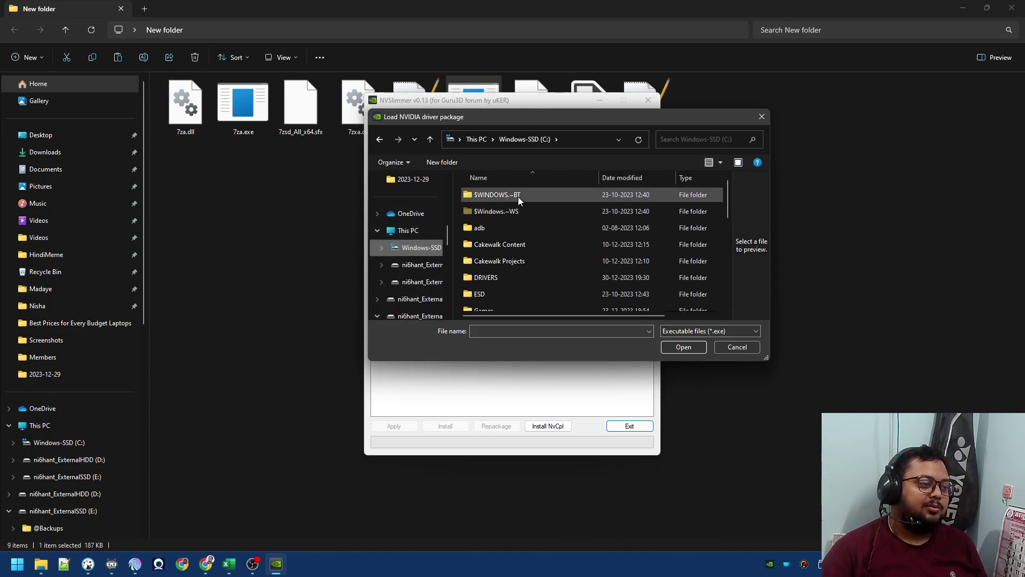
{"action": "scroll", "coordinate": [531, 218], "scroll_direction": "down", "scroll_amount": 2}
{"action": "scroll", "coordinate": [531, 219], "scroll_direction": "up", "scroll_amount": 1}
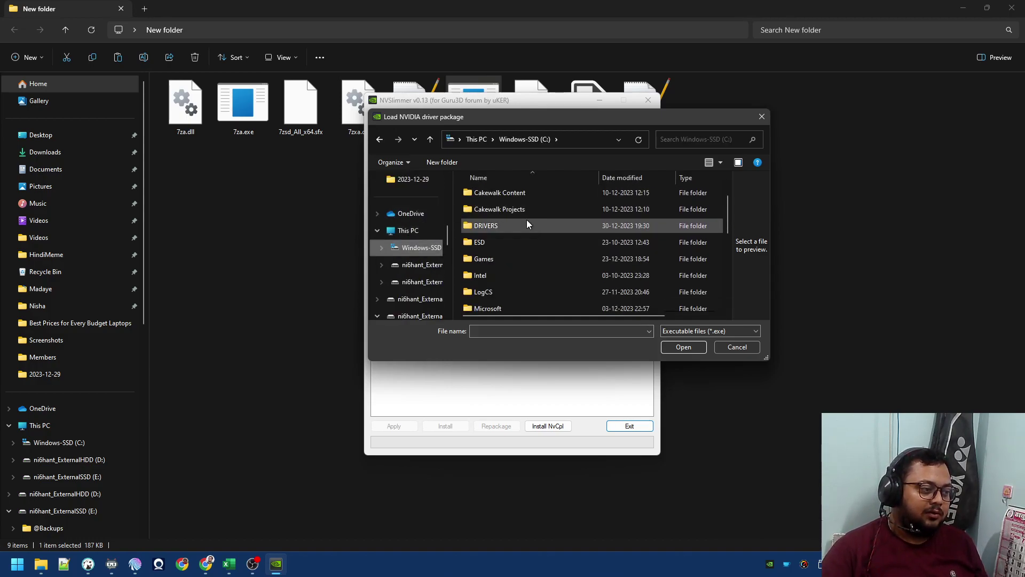
{"action": "double_click", "coordinate": [526, 219]}
{"action": "double_click", "coordinate": [527, 228]}
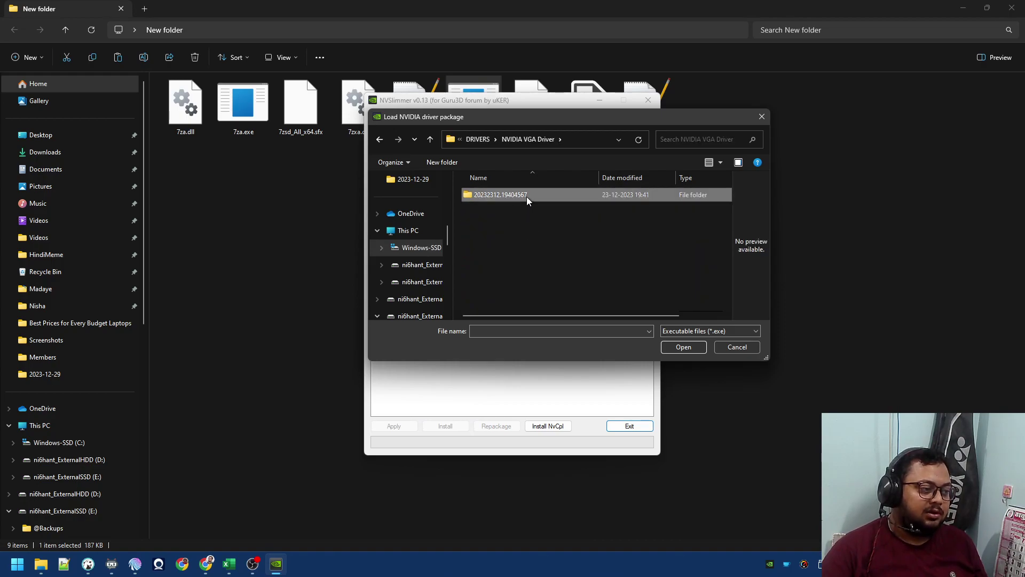
Step: Load a WIN32UX setup executable as the package and dismiss the decompression error
{"action": "double_click", "coordinate": [526, 196]}
{"action": "double_click", "coordinate": [527, 221]}
{"action": "scroll", "coordinate": [527, 221], "scroll_direction": "down", "scroll_amount": 2}
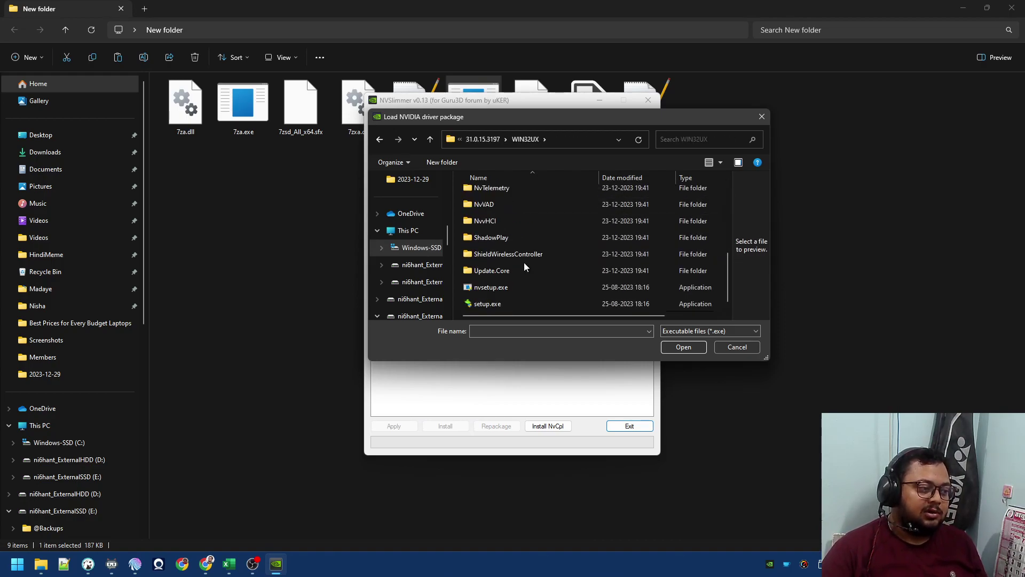
{"action": "double_click", "coordinate": [505, 303]}
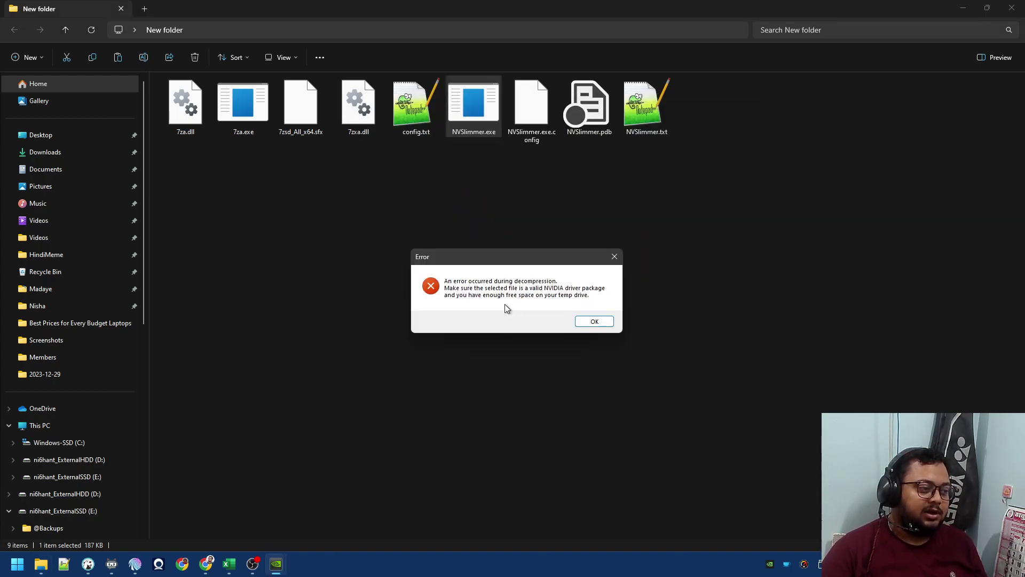
{"action": "left_click", "coordinate": [593, 321]}
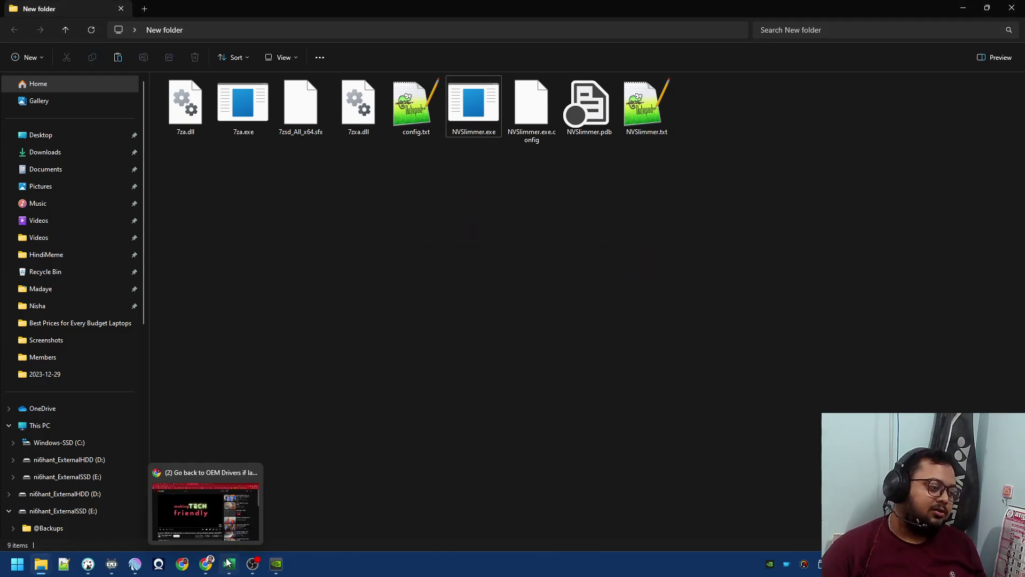
{"action": "mouse_move", "coordinate": [40, 564]}
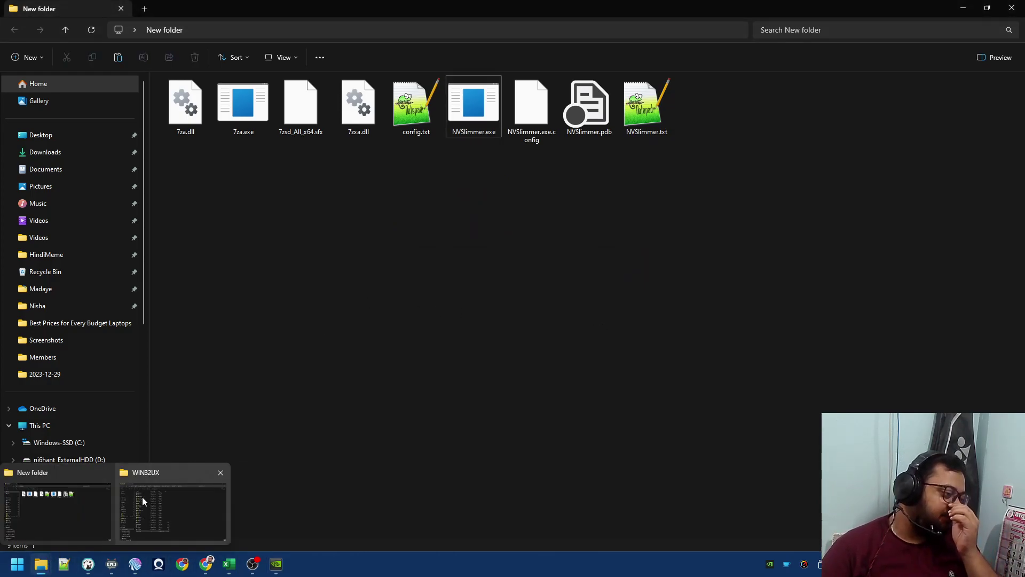
Step: Rename WIN32UX.zip to WIN32UX.exe in the WIN32UX folder
{"action": "left_click", "coordinate": [142, 496]}
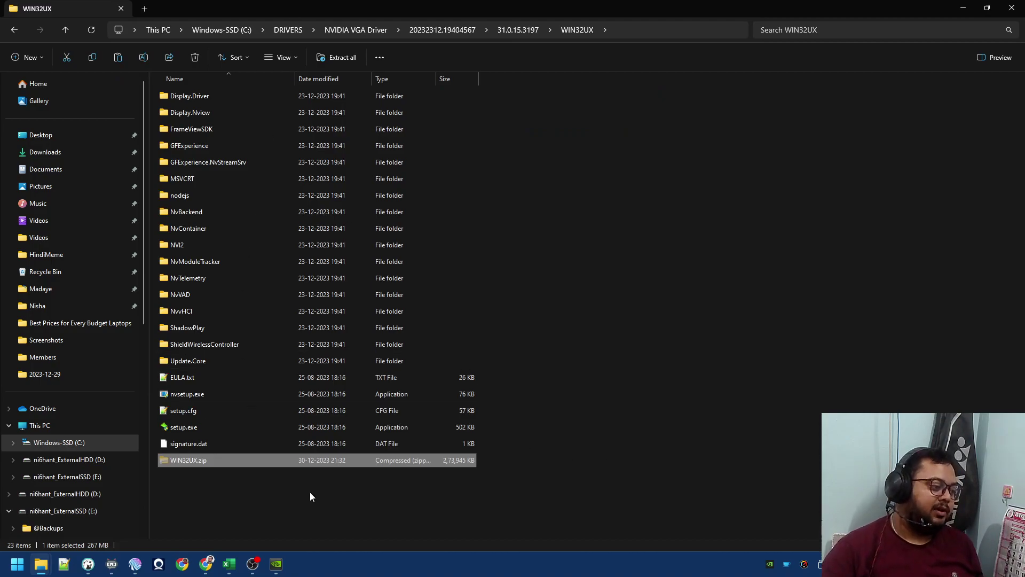
{"action": "left_click", "coordinate": [271, 465]}
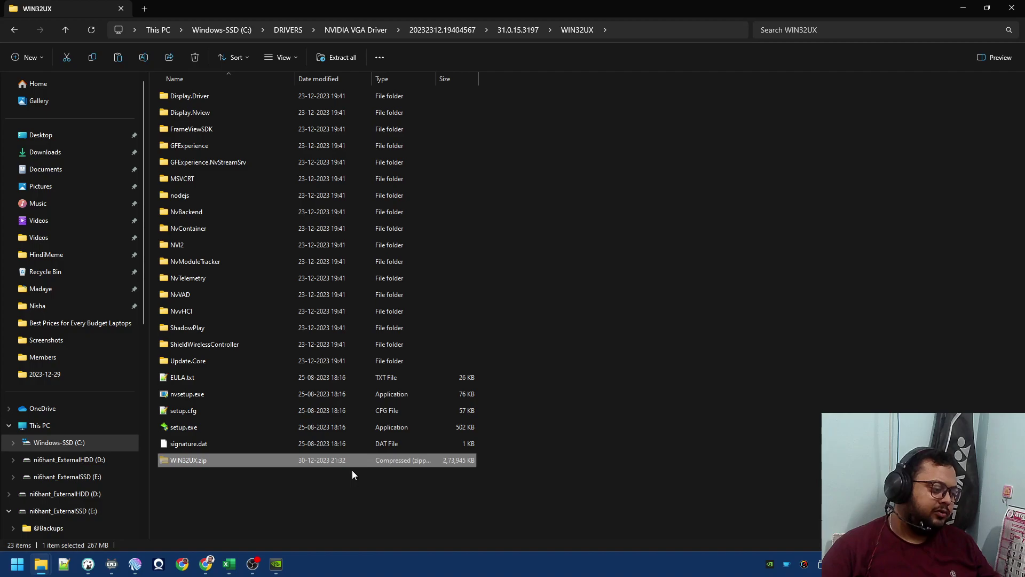
{"action": "key", "text": "F2"}
{"action": "key", "text": "Right"}
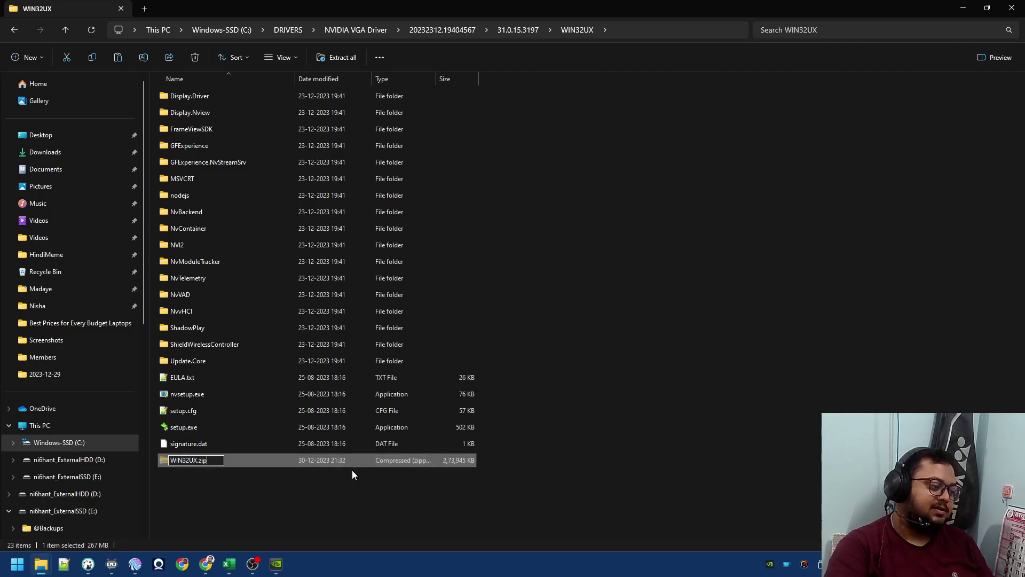
{"action": "type", "text": "exe"}
{"action": "key", "text": "Return"}
{"action": "key", "text": "Return"}
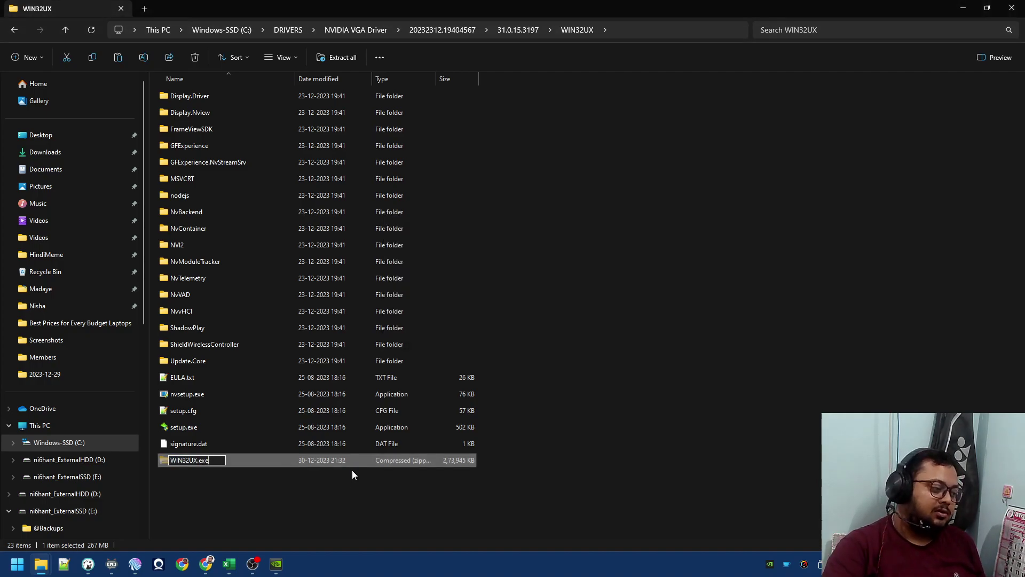
{"action": "key", "text": "super"}
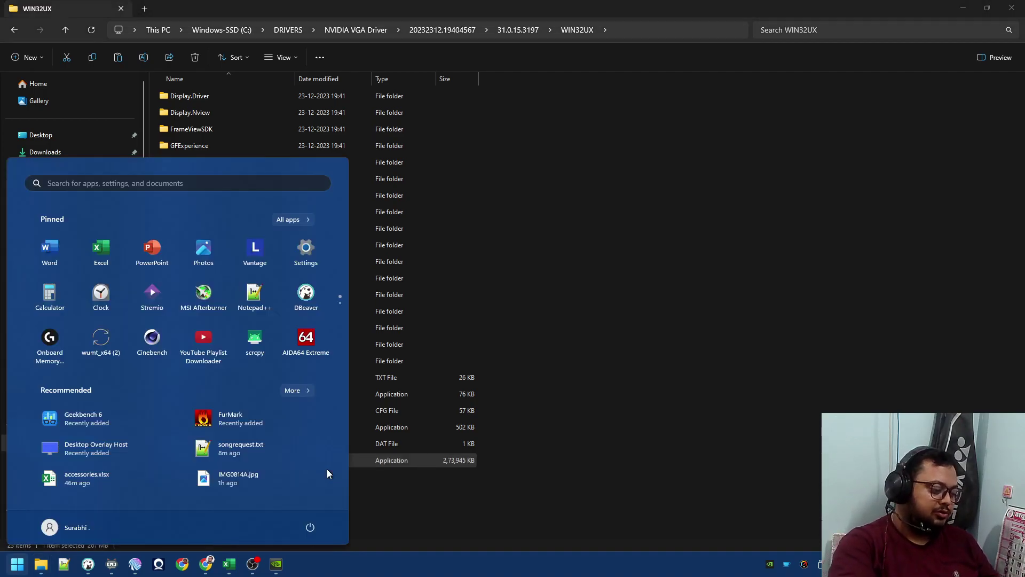
{"action": "type", "text": "s"}
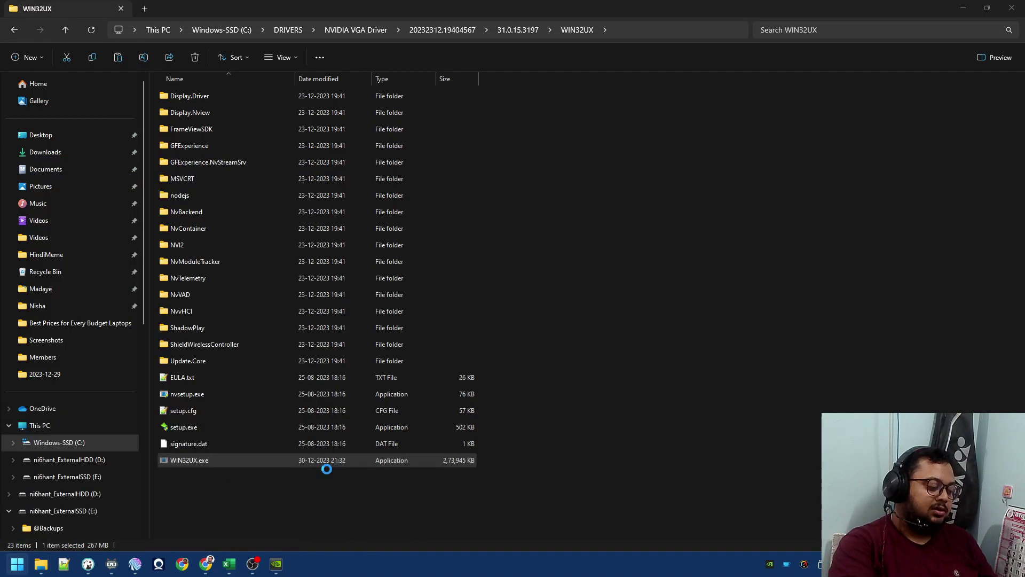
{"action": "type", "text": "how exte"}
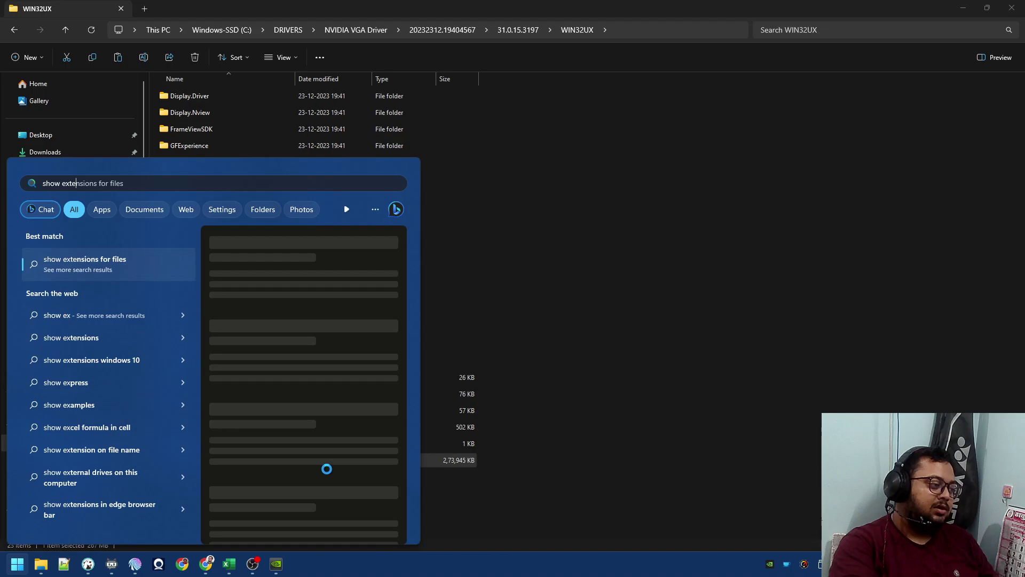
{"action": "type", "text": "n"}
{"action": "key", "text": "ctrl+a"}
{"action": "key", "text": "BackSpace"}
{"action": "type", "text": "show"}
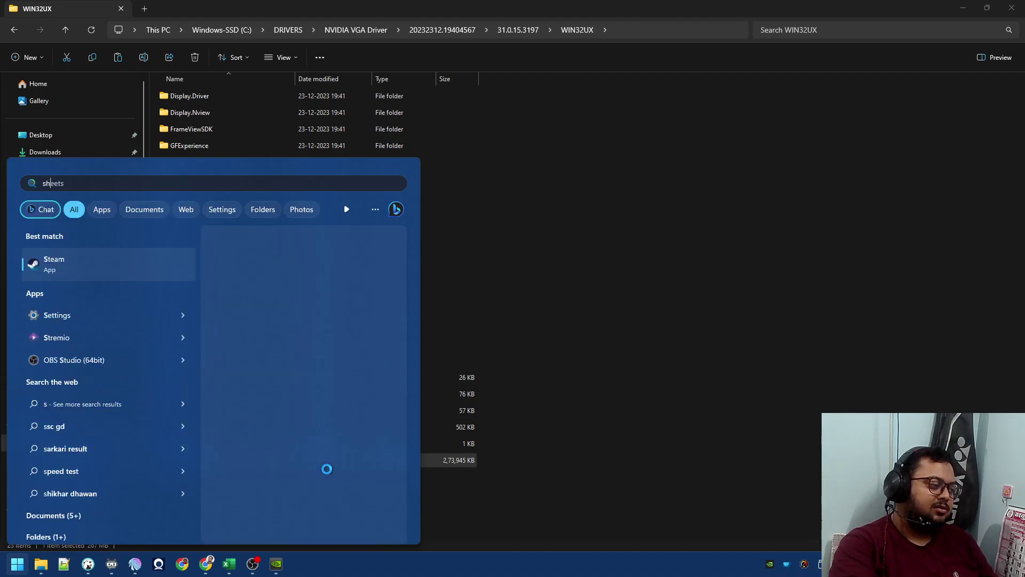
{"action": "type", "text": " file type"}
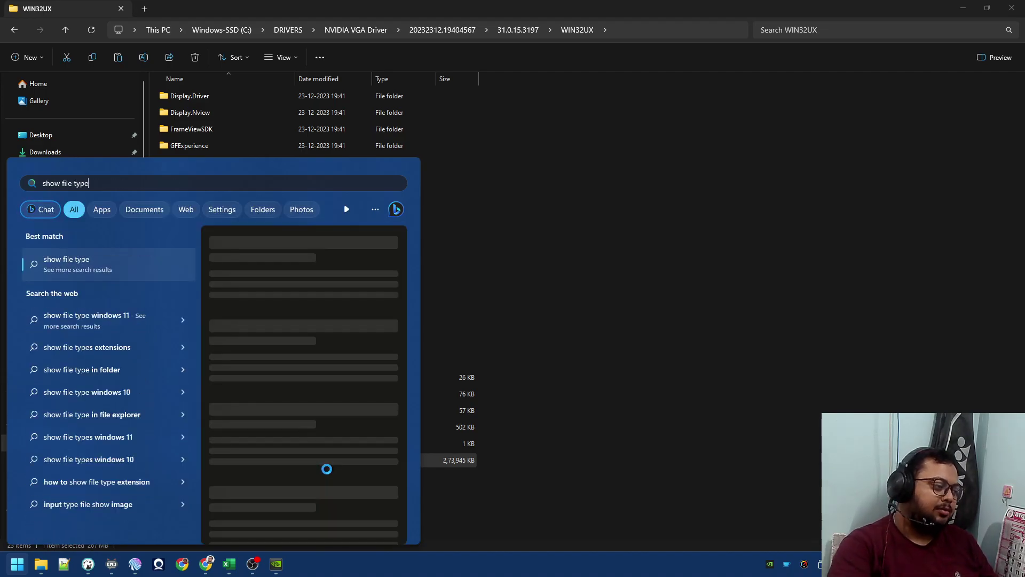
{"action": "key", "text": "BackSpace"}
{"action": "key", "text": "BackSpace"}
{"action": "key", "text": "BackSpace"}
{"action": "key", "text": "BackSpace"}
{"action": "type", "text": "ex"}
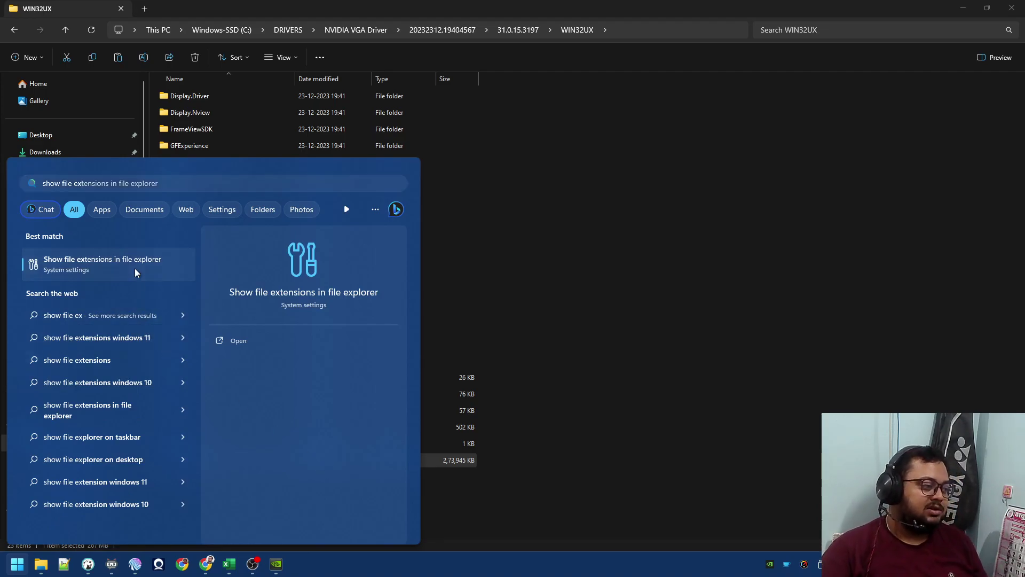
{"action": "left_click", "coordinate": [133, 266]}
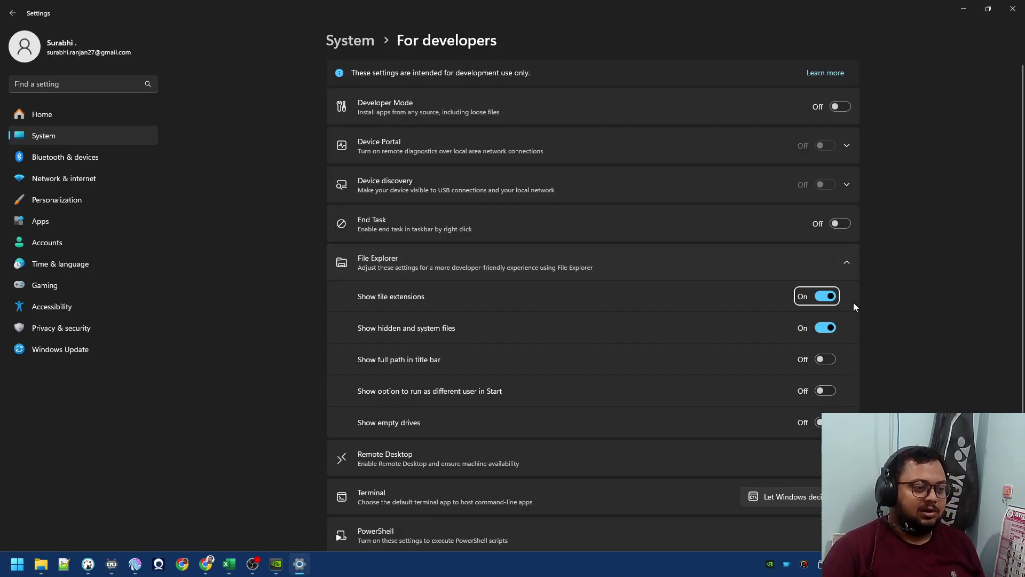
{"action": "left_click", "coordinate": [1012, 8]}
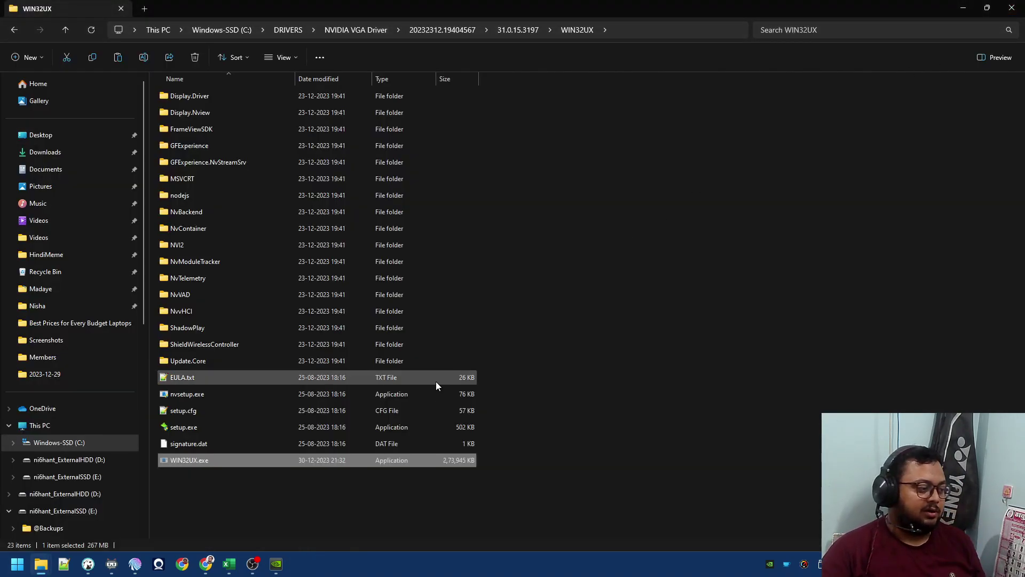
Step: Try running the renamed WIN32UX.exe and dismiss the can't-run warning
{"action": "left_click", "coordinate": [263, 482]}
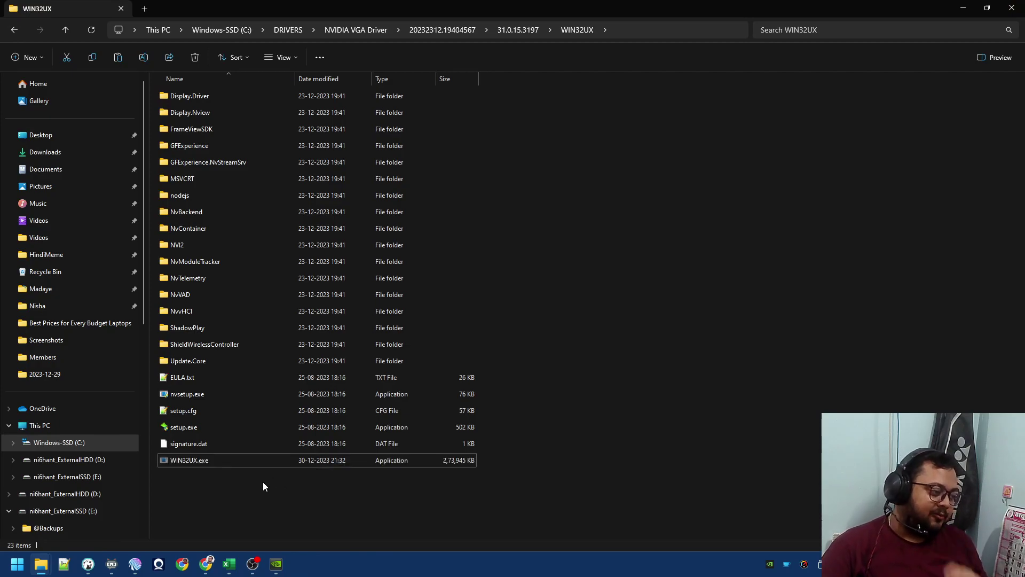
{"action": "double_click", "coordinate": [198, 464]}
{"action": "left_click", "coordinate": [656, 297]}
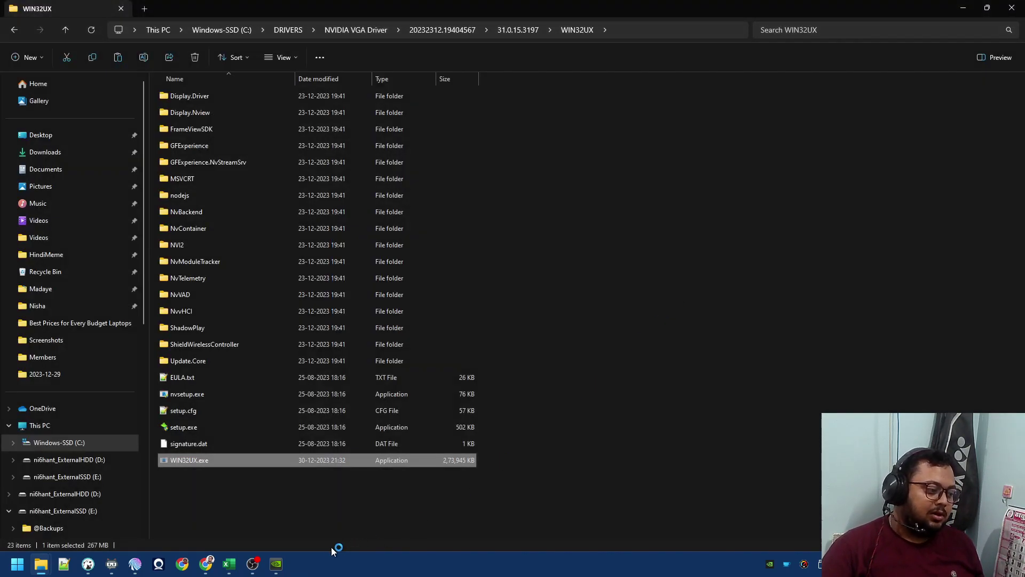
Step: Load WIN32UX.exe into NVSlimmer as the GeForce 531.97 driver package
{"action": "left_click", "coordinate": [276, 564]}
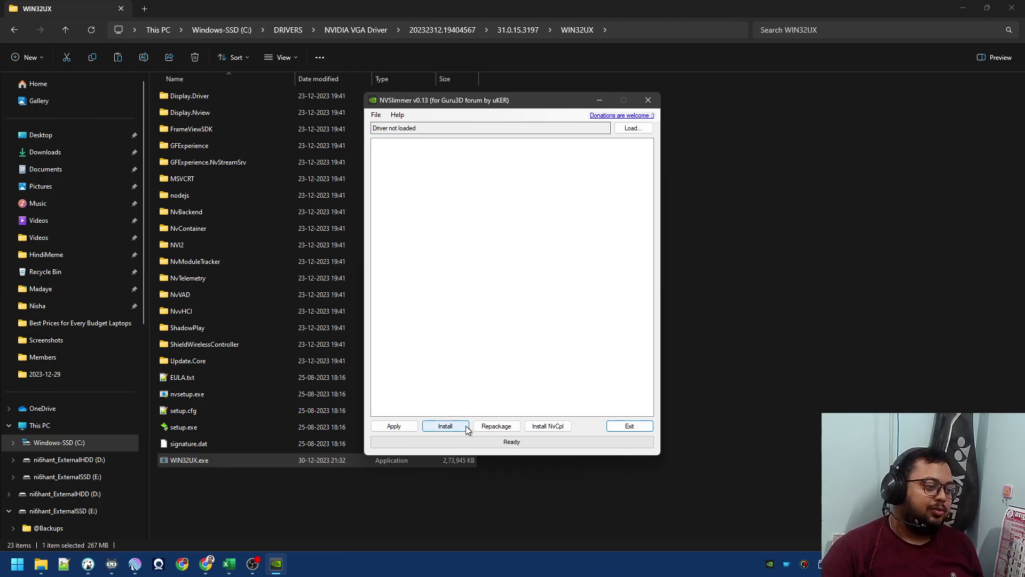
{"action": "left_click", "coordinate": [631, 130]}
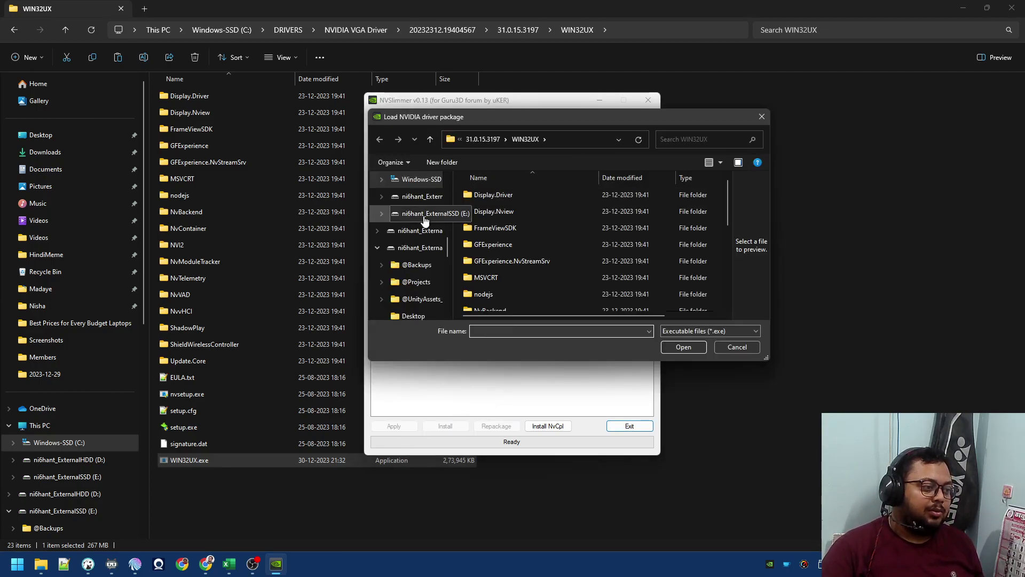
{"action": "scroll", "coordinate": [526, 249], "scroll_direction": "down", "scroll_amount": 1}
{"action": "scroll", "coordinate": [527, 253], "scroll_direction": "down", "scroll_amount": 2}
{"action": "double_click", "coordinate": [541, 305]}
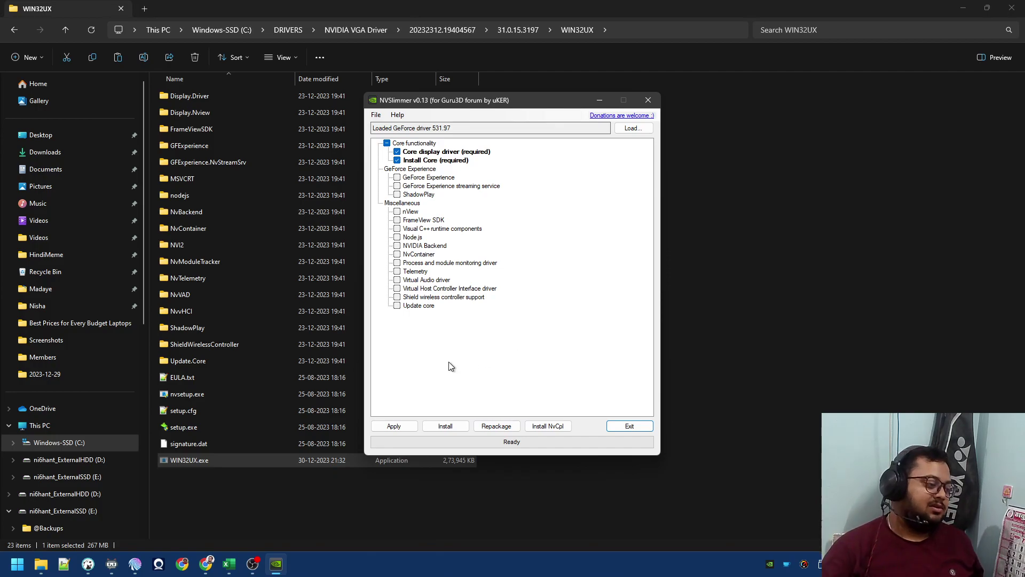
{"action": "left_click", "coordinate": [206, 563]}
Step: Open the MakingTechFriendly channel's Community tab showing the NVENC encoder error post
{"action": "left_click", "coordinate": [973, 77]}
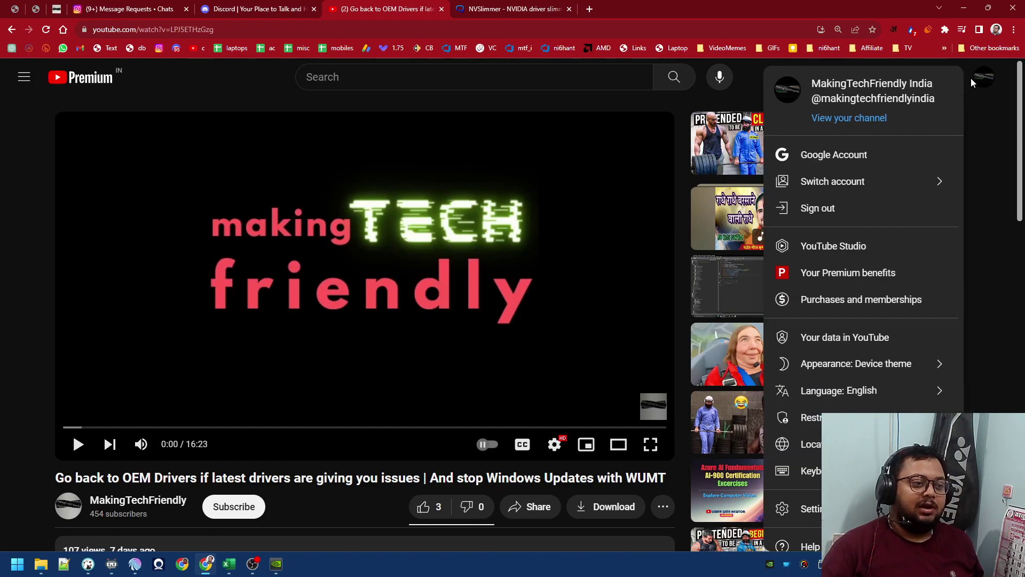
{"action": "left_click", "coordinate": [75, 501]}
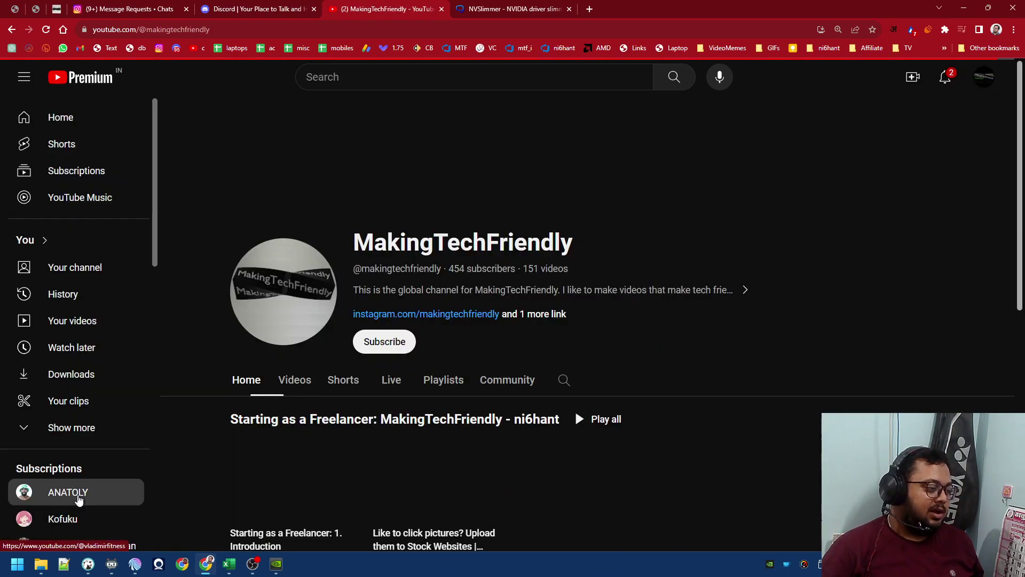
{"action": "left_click", "coordinate": [506, 391]}
{"action": "scroll", "coordinate": [506, 384], "scroll_direction": "down", "scroll_amount": 5}
{"action": "scroll", "coordinate": [506, 377], "scroll_direction": "down", "scroll_amount": 5}
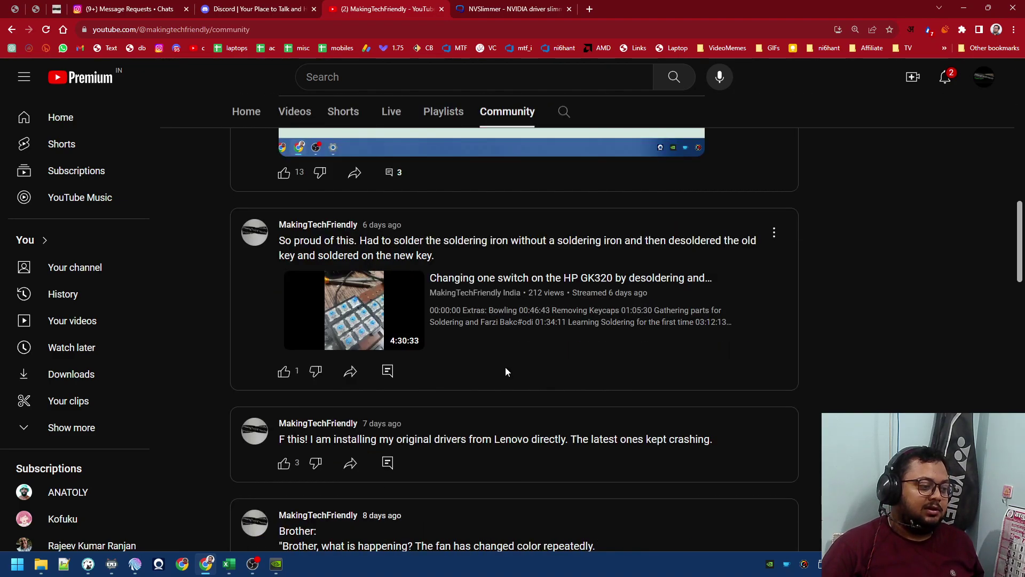
{"action": "scroll", "coordinate": [507, 370], "scroll_direction": "down", "scroll_amount": 5}
{"action": "scroll", "coordinate": [507, 371], "scroll_direction": "down", "scroll_amount": 5}
{"action": "scroll", "coordinate": [506, 367], "scroll_direction": "down", "scroll_amount": 2}
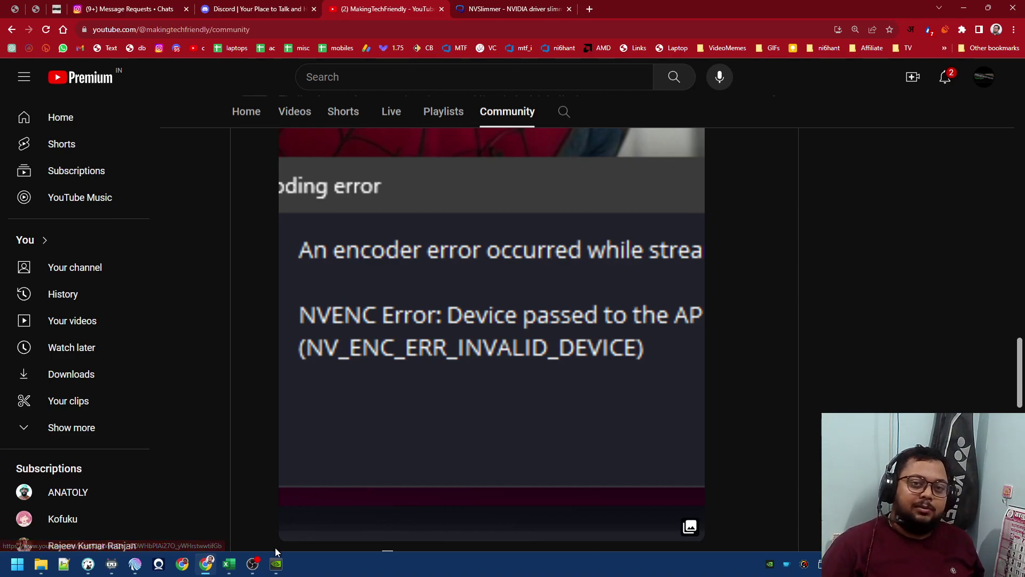
{"action": "left_click", "coordinate": [275, 563]}
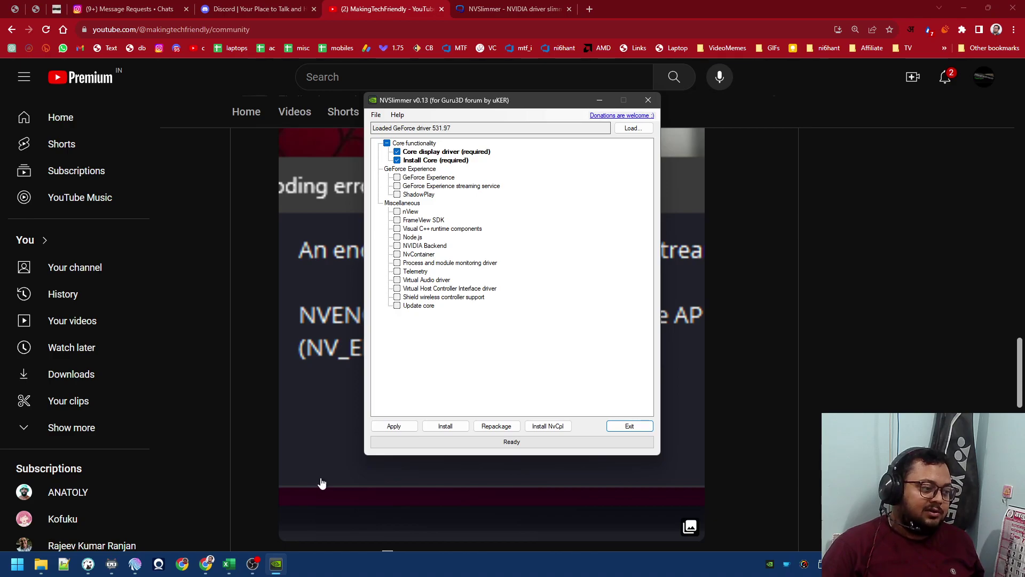
Step: Strip the 531.97 package to the selected core modules, deleting the rest, and start installing the trimmed driver
{"action": "left_click", "coordinate": [441, 429]}
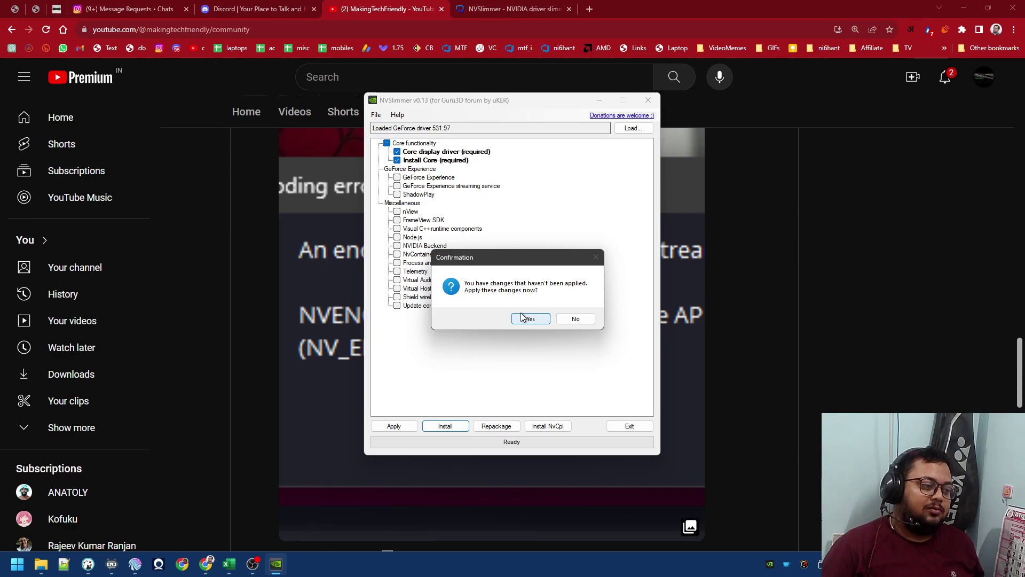
{"action": "left_click", "coordinate": [576, 318]}
{"action": "left_click", "coordinate": [406, 430]}
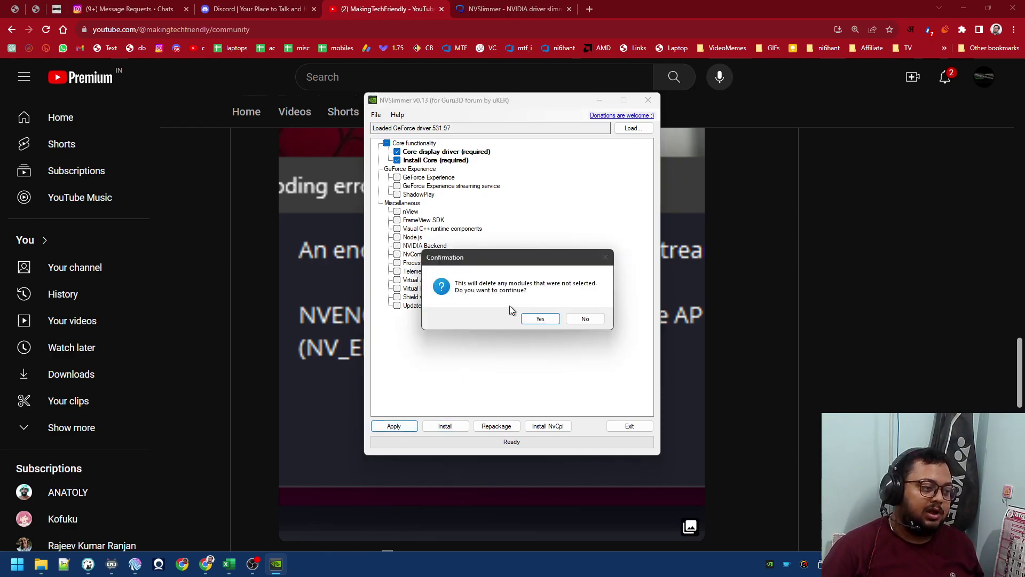
{"action": "left_click", "coordinate": [537, 317]}
{"action": "left_click", "coordinate": [495, 318]}
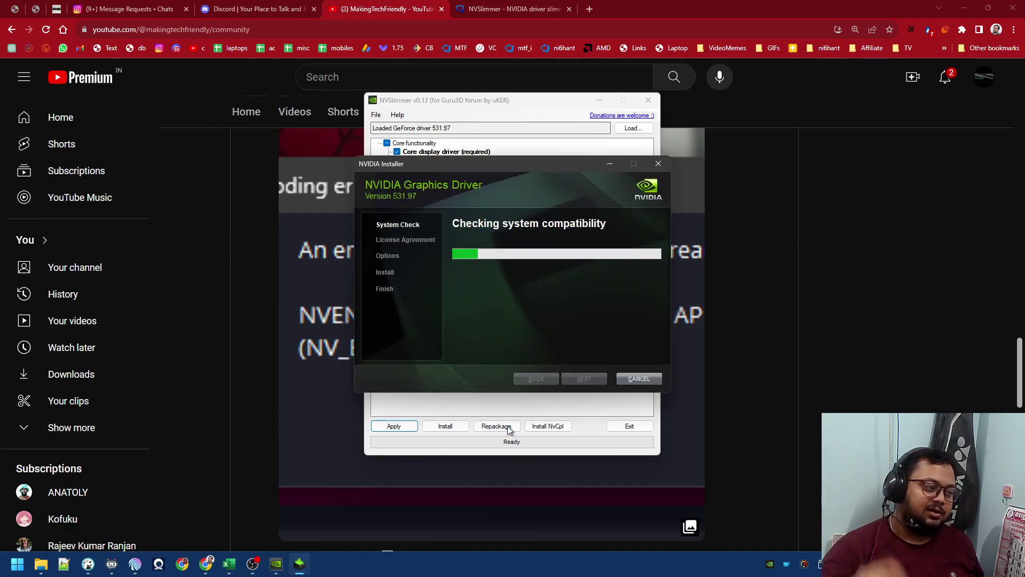
Step: Accept the license, choose Custom (Advanced) with a clean installation, and proceed, then return to OBS
{"action": "left_click", "coordinate": [563, 382]}
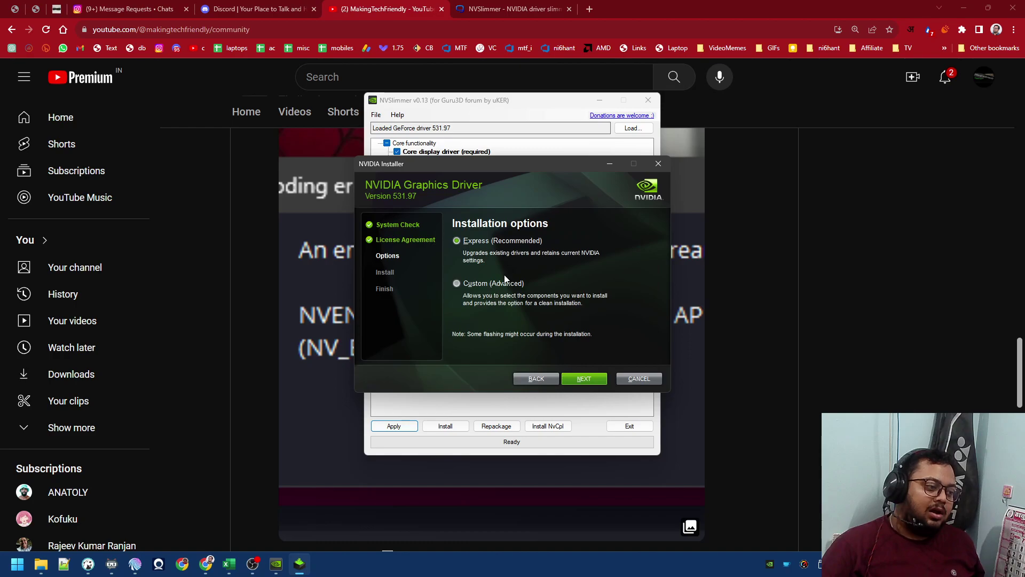
{"action": "left_click", "coordinate": [585, 379]}
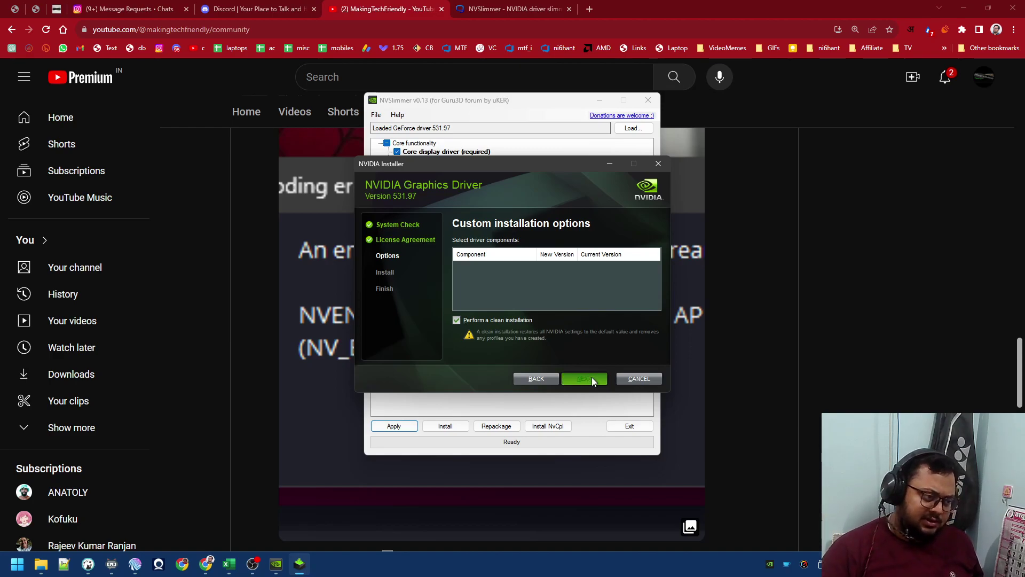
{"action": "left_click", "coordinate": [592, 377]}
{"action": "left_click", "coordinate": [252, 563]}
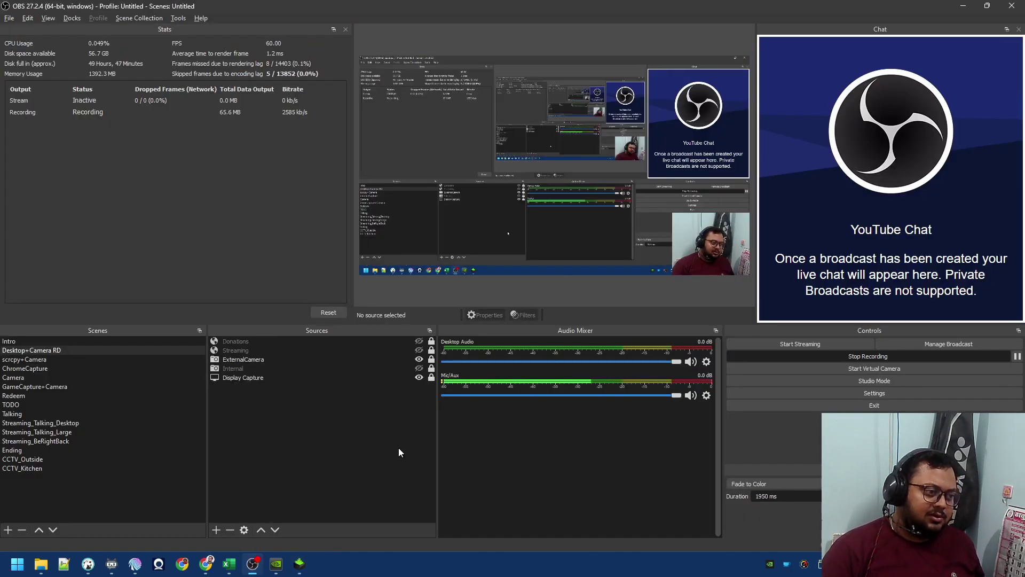